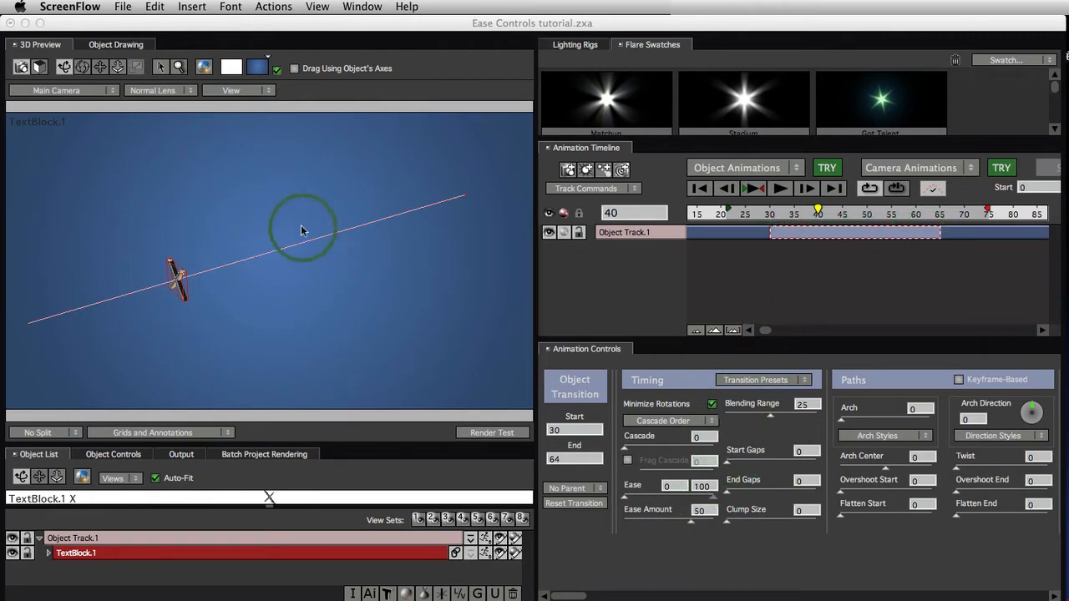
# Step: Inspect the object's start and end poses, scrub to frame 69, and select the transition between the poses
pyautogui.click(726, 235)
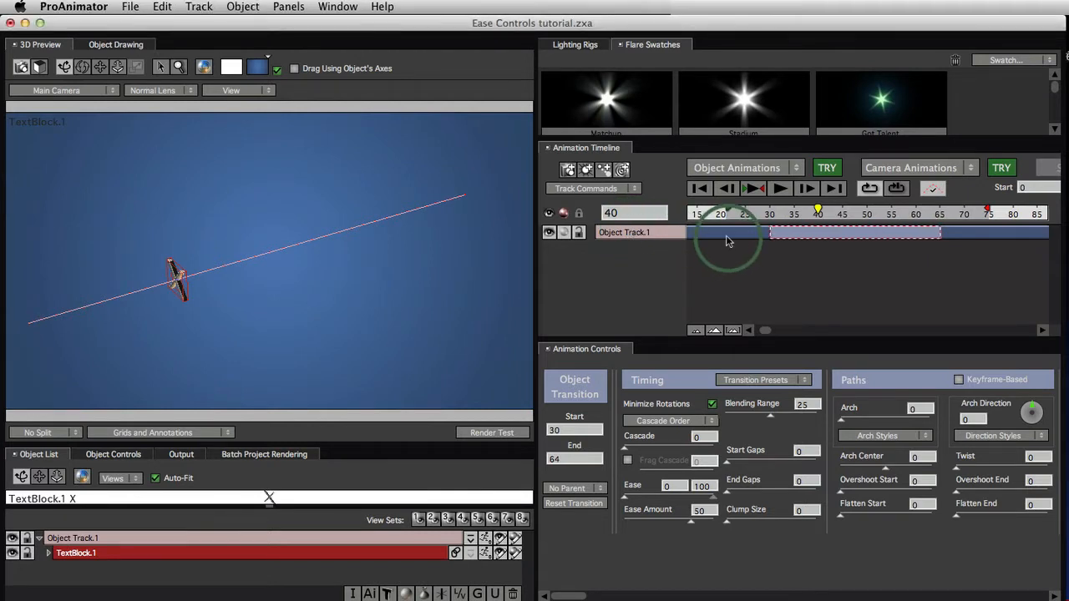
pyautogui.click(295, 255)
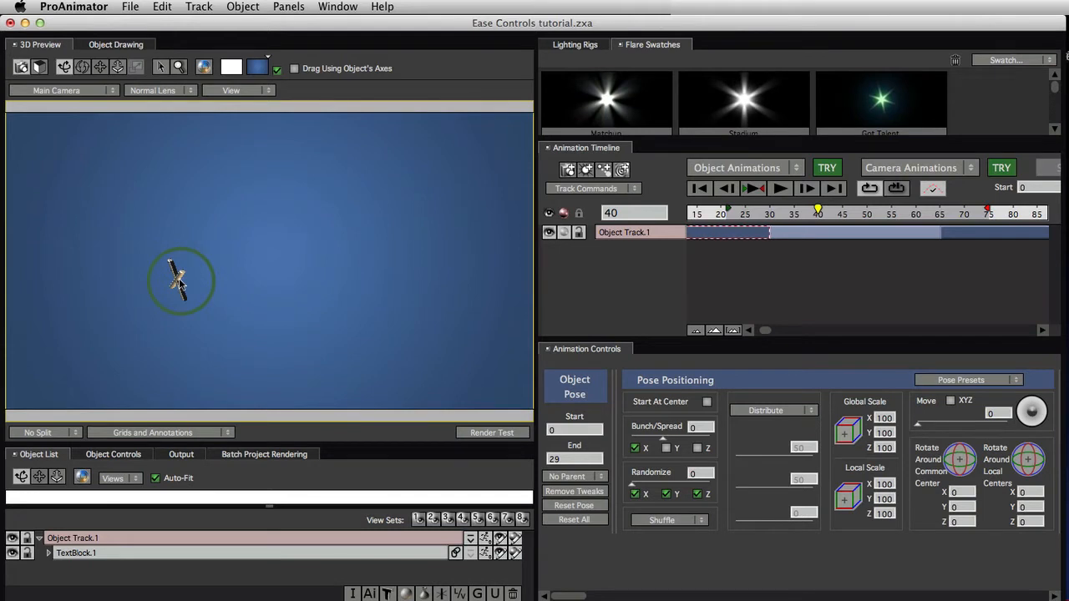
pyautogui.click(966, 234)
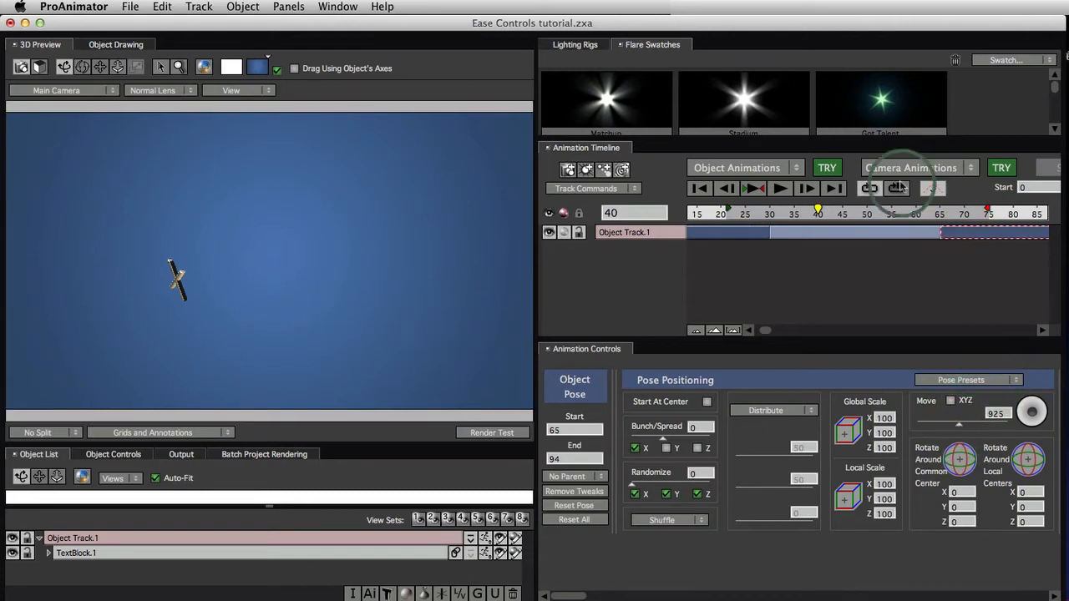
pyautogui.moveTo(929, 216); pyautogui.dragTo(960, 221)
pyautogui.click(851, 242)
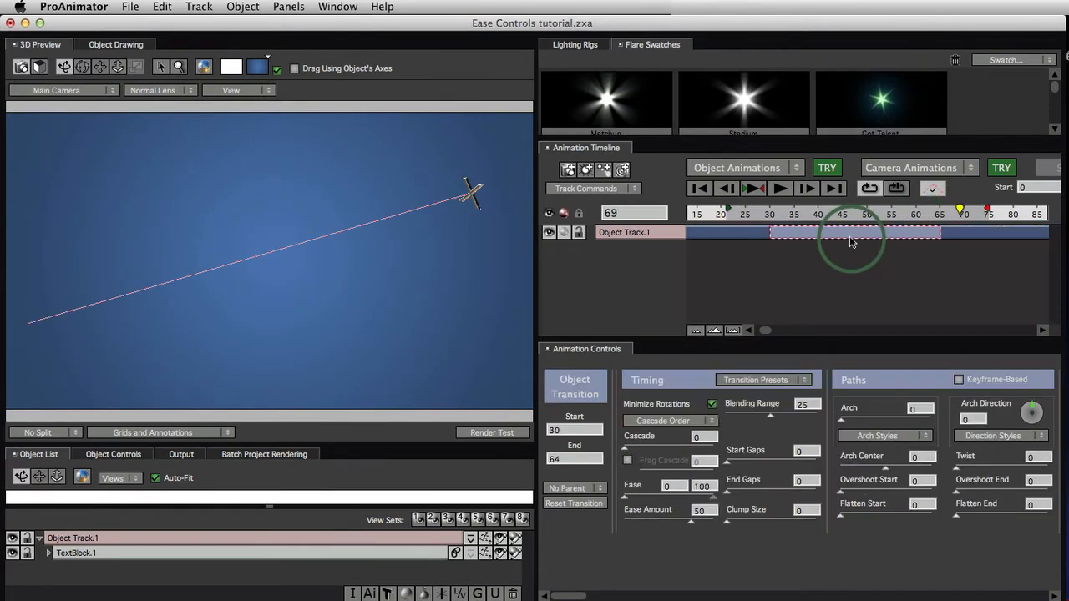
# Step: Turn off the blue background in the 3D preview and scrub the object along its motion path through the transition
pyautogui.click(934, 191)
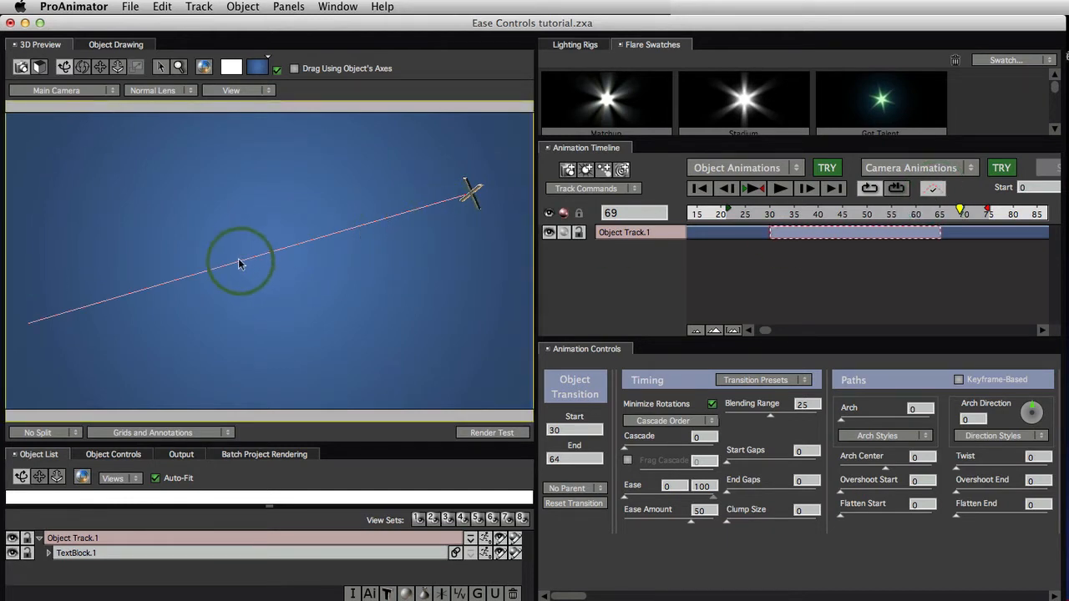
pyautogui.click(277, 70)
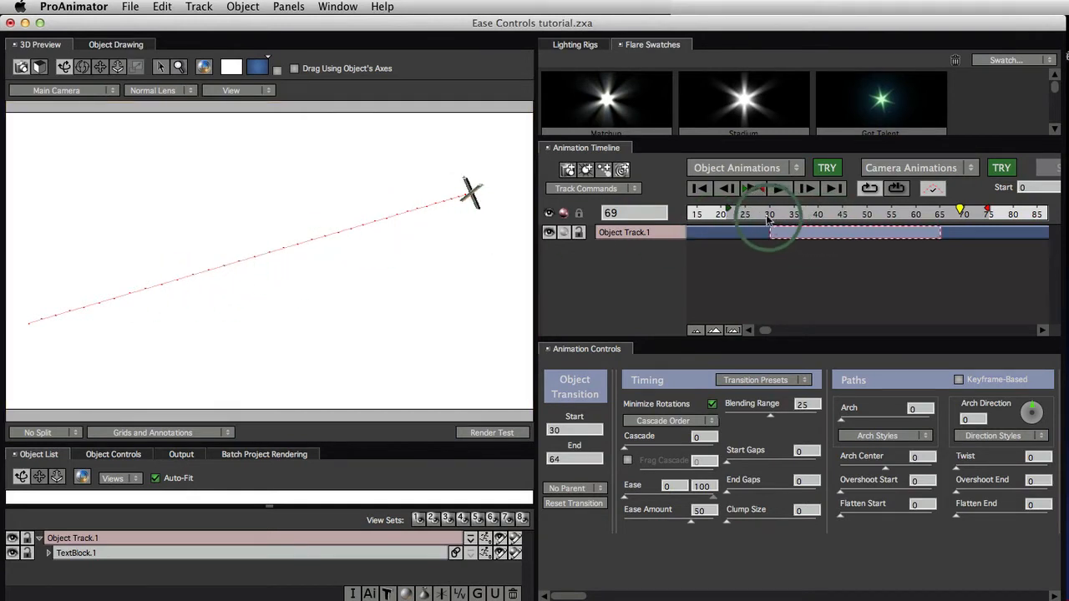
pyautogui.moveTo(767, 219); pyautogui.dragTo(887, 219)
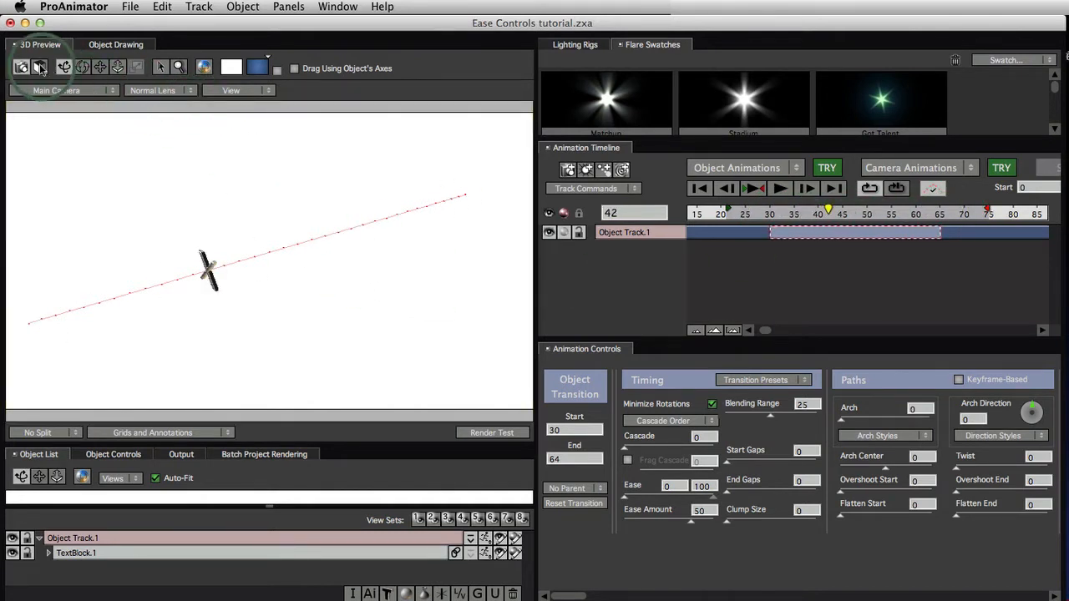
# Step: Try an Arch of 21 on the transition's motion path, view it from several angles, and return Arch to 0
pyautogui.moveTo(423, 259); pyautogui.dragTo(312, 242)
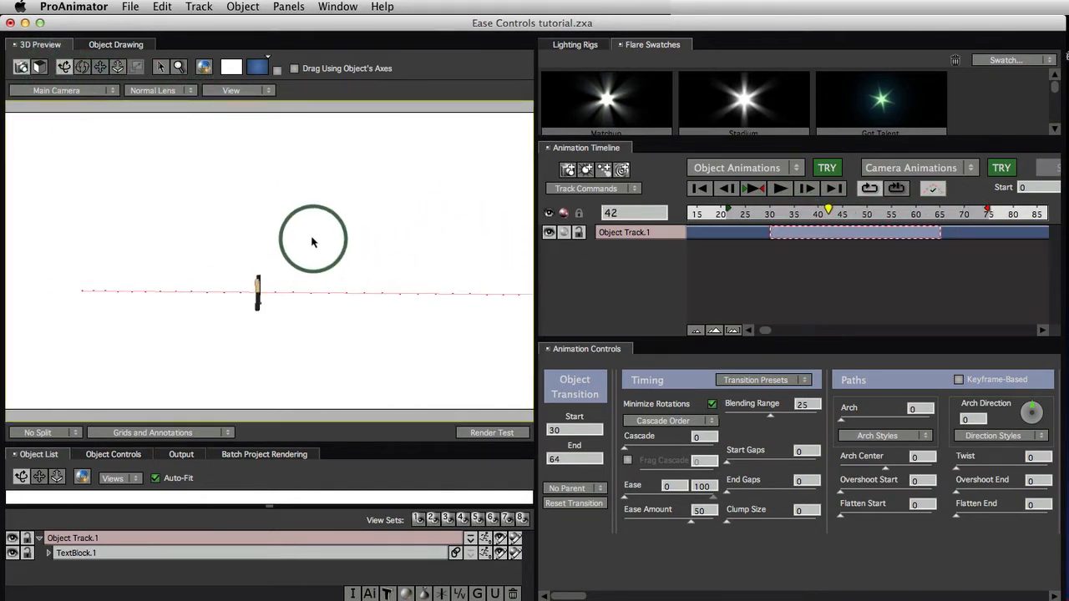
pyautogui.moveTo(454, 326); pyautogui.dragTo(282, 308)
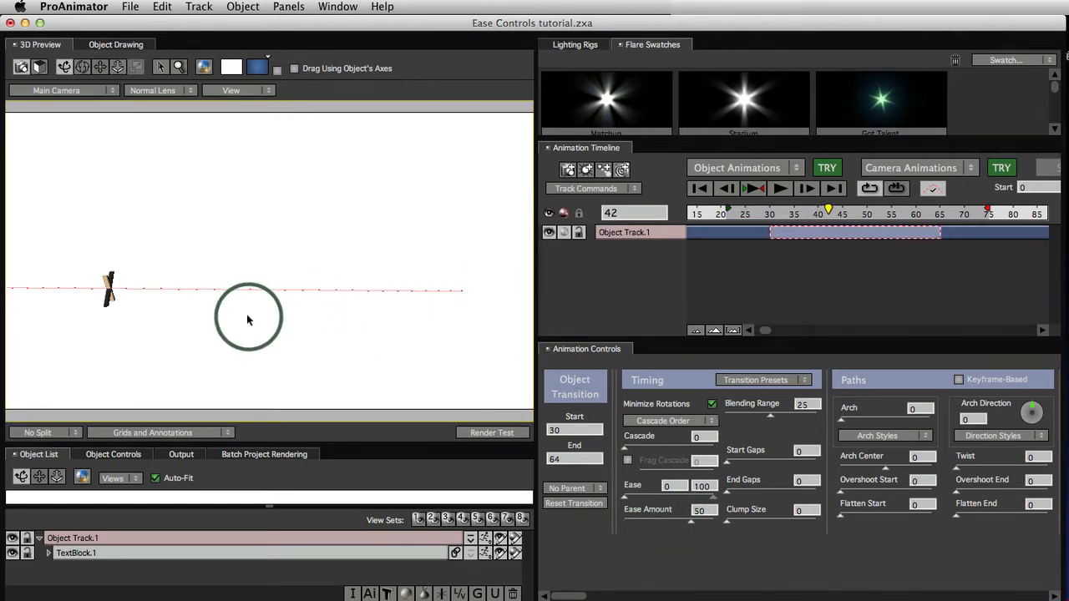
pyautogui.moveTo(158, 332); pyautogui.dragTo(343, 321)
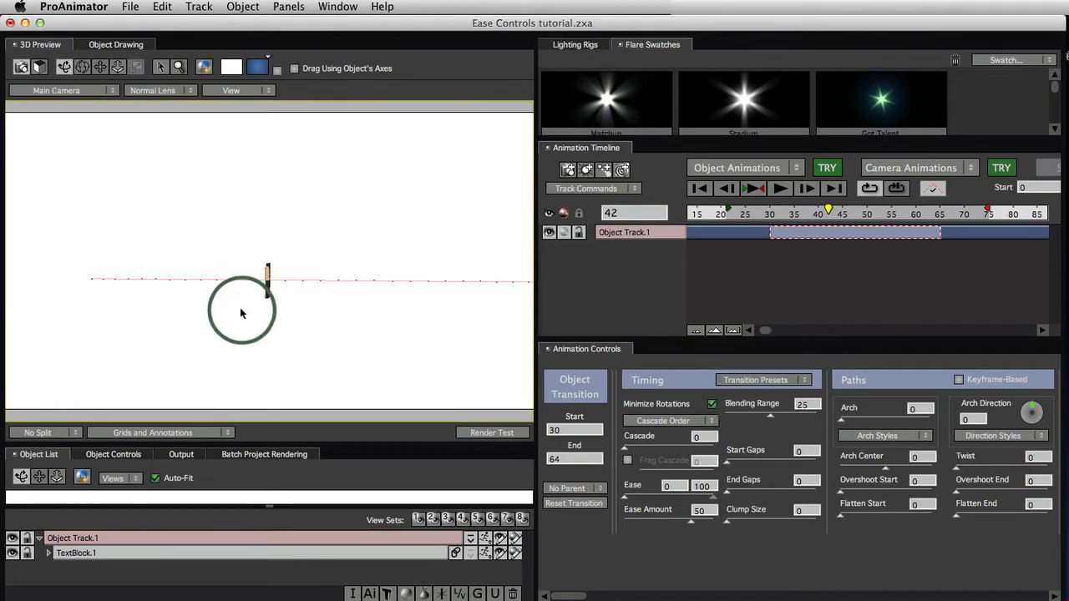
pyautogui.moveTo(239, 305); pyautogui.dragTo(332, 355)
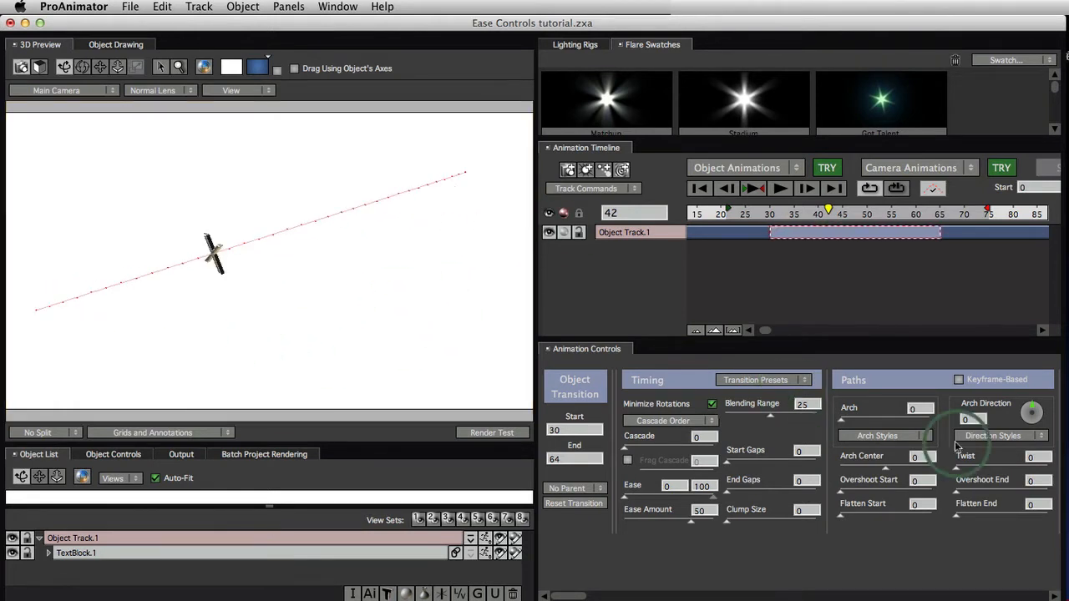
pyautogui.moveTo(842, 427); pyautogui.dragTo(860, 427)
pyautogui.moveTo(451, 309); pyautogui.dragTo(210, 303)
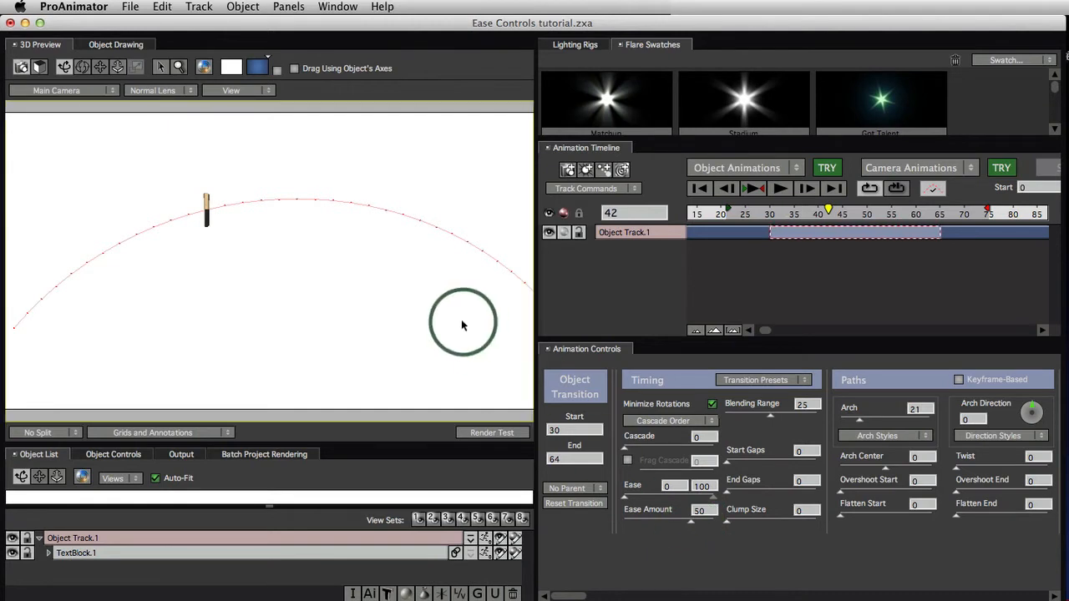
pyautogui.moveTo(266, 291); pyautogui.dragTo(384, 319)
pyautogui.moveTo(874, 423); pyautogui.dragTo(832, 430)
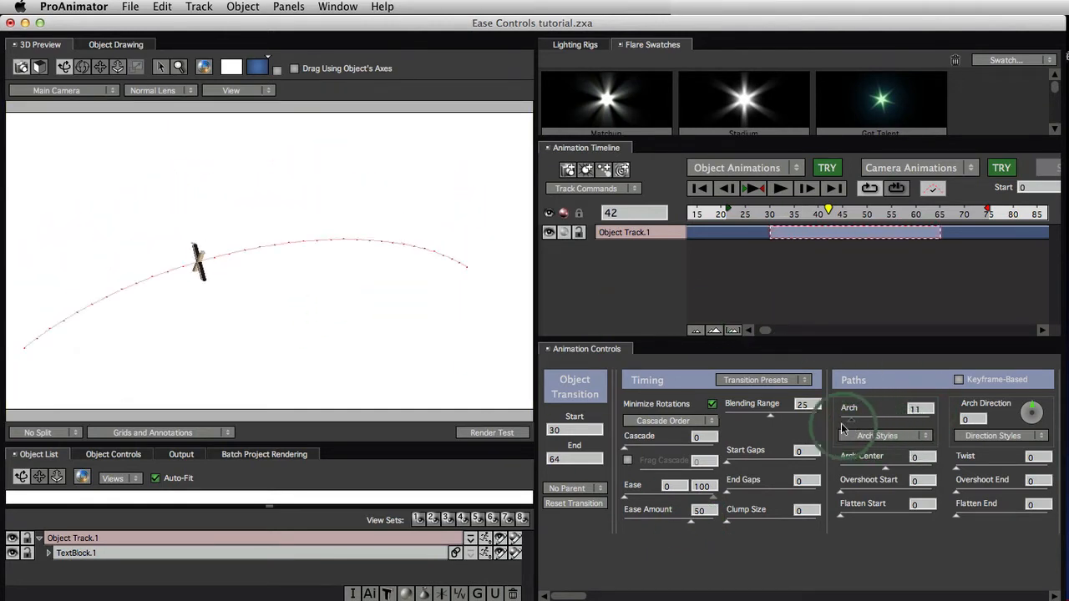
pyautogui.moveTo(387, 370); pyautogui.dragTo(413, 334)
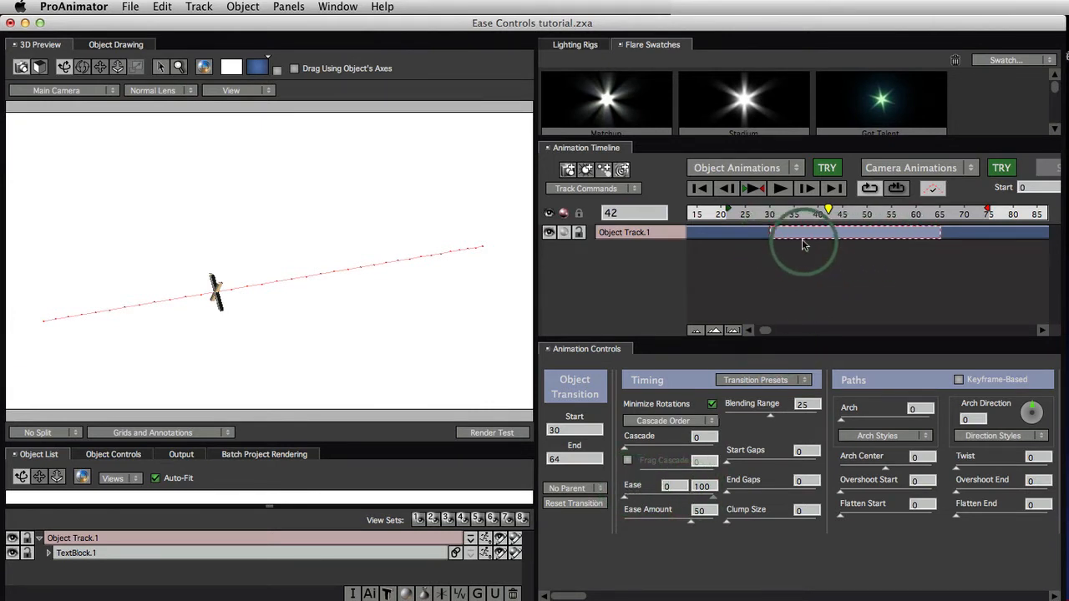
# Step: Preview the animation without easing, and set the transition's first Ease value to 29
pyautogui.click(755, 189)
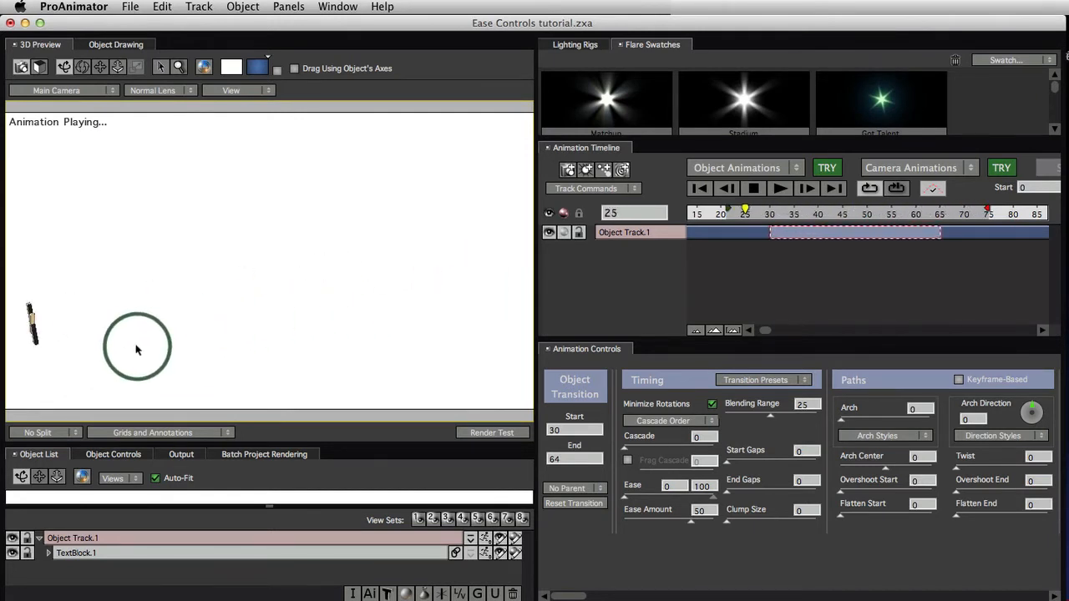
pyautogui.click(753, 188)
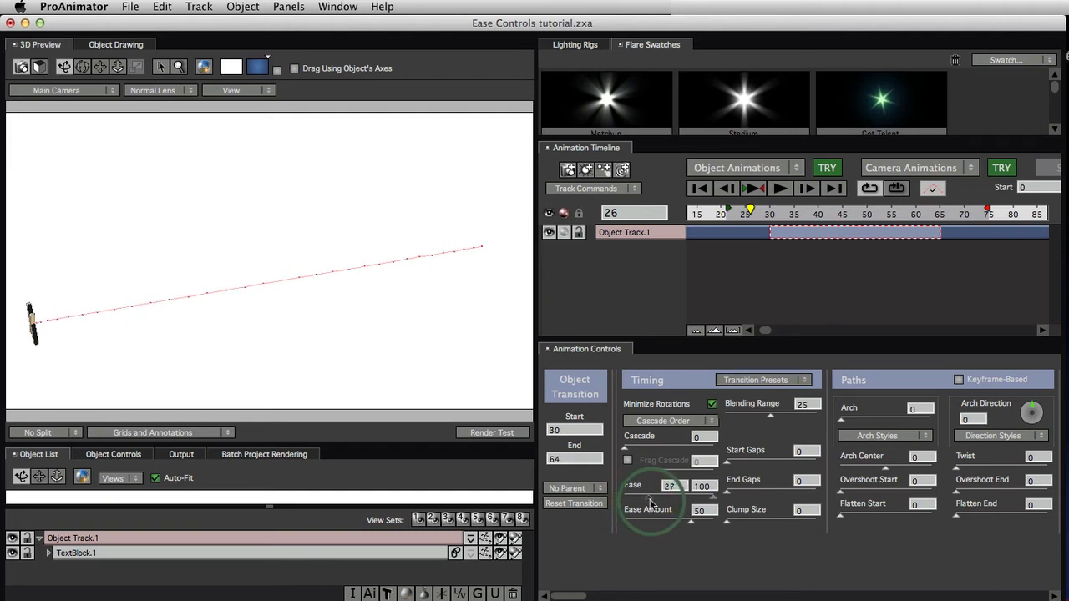
pyautogui.moveTo(295, 385); pyautogui.dragTo(144, 273)
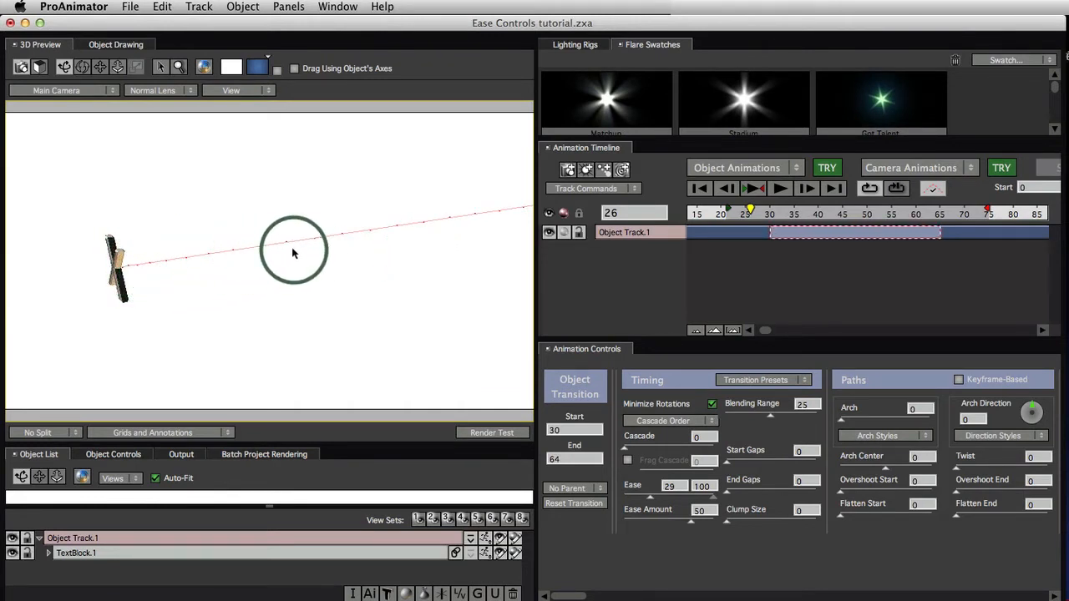
pyautogui.moveTo(380, 269); pyautogui.dragTo(302, 306)
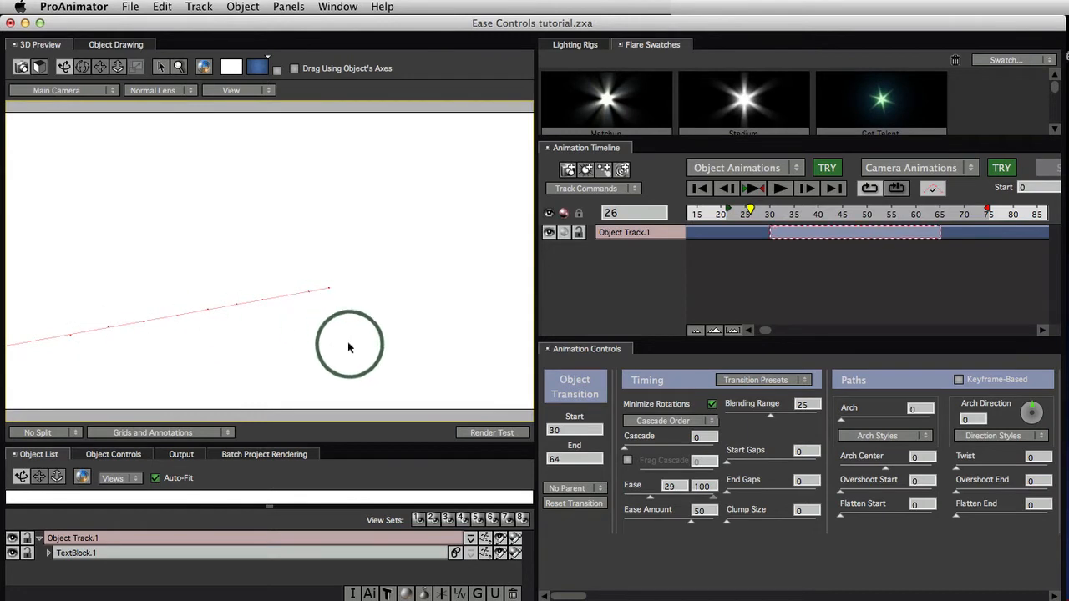
pyautogui.moveTo(395, 368)
pyautogui.mouseDown()
pyautogui.moveTo(279, 362)
pyautogui.moveTo(401, 346)
pyautogui.moveTo(454, 354)
pyautogui.moveTo(165, 295)
pyautogui.mouseUp()
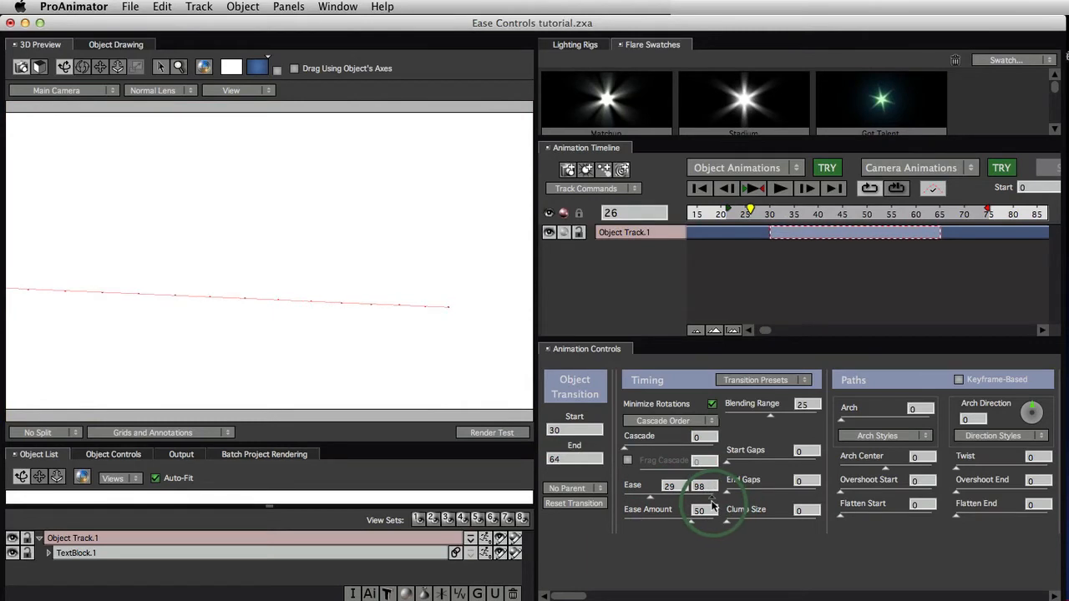
# Step: Set the transition's second Ease value to 68 and examine the frame spacing near both ends of the motion path
pyautogui.moveTo(697, 505); pyautogui.dragTo(689, 507)
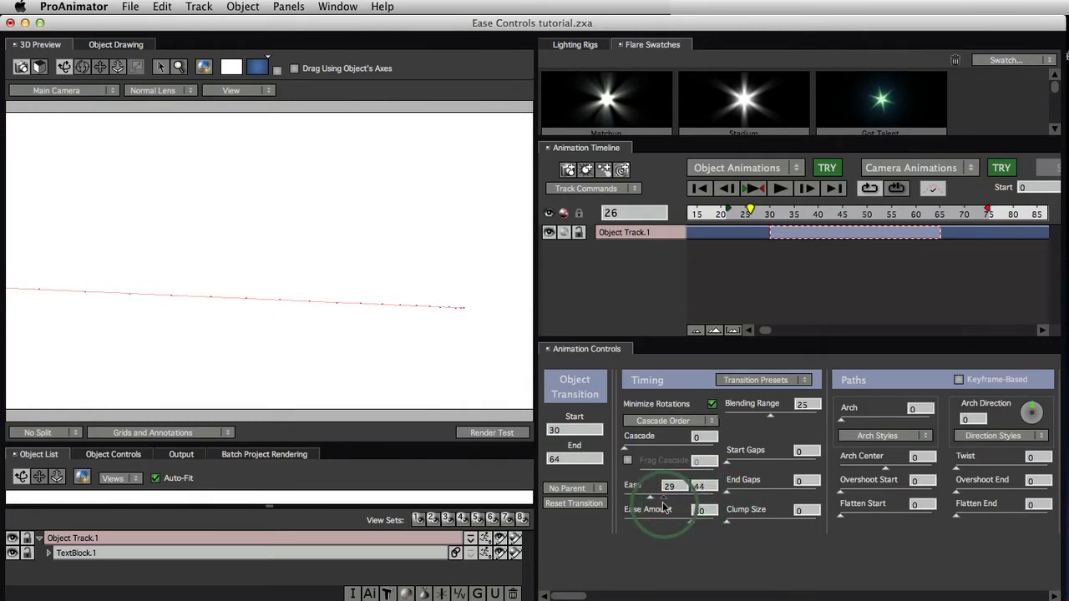
pyautogui.moveTo(657, 508); pyautogui.dragTo(687, 509)
pyautogui.click(338, 286)
pyautogui.moveTo(338, 287); pyautogui.dragTo(282, 275)
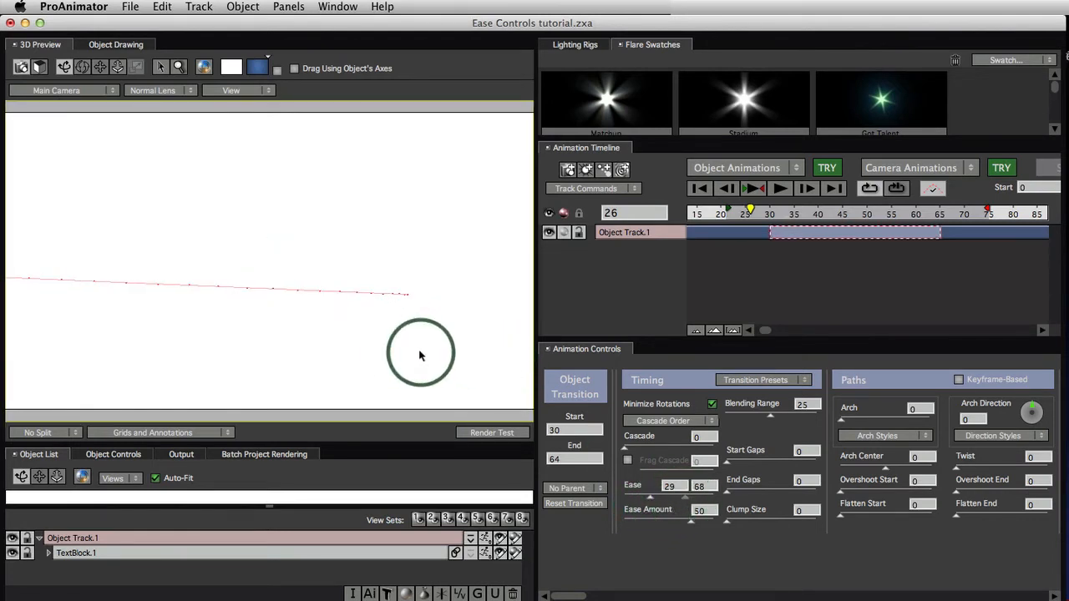
pyautogui.moveTo(269, 359); pyautogui.dragTo(416, 337)
pyautogui.moveTo(301, 338); pyautogui.dragTo(406, 329)
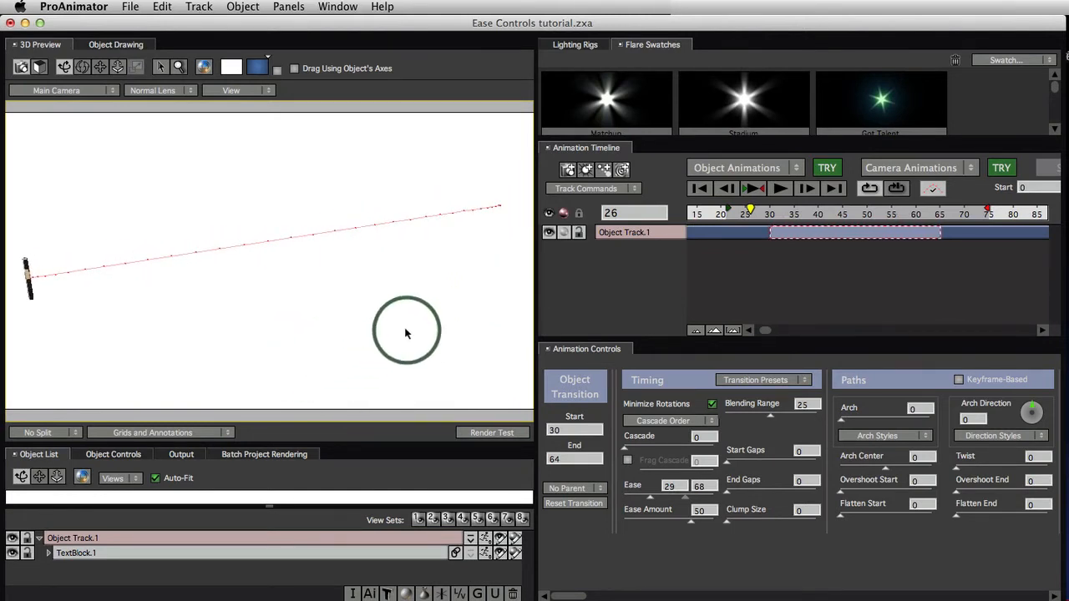
# Step: Set the transition's Ease values to 25 and 66, and preview the eased animation
pyautogui.click(651, 505)
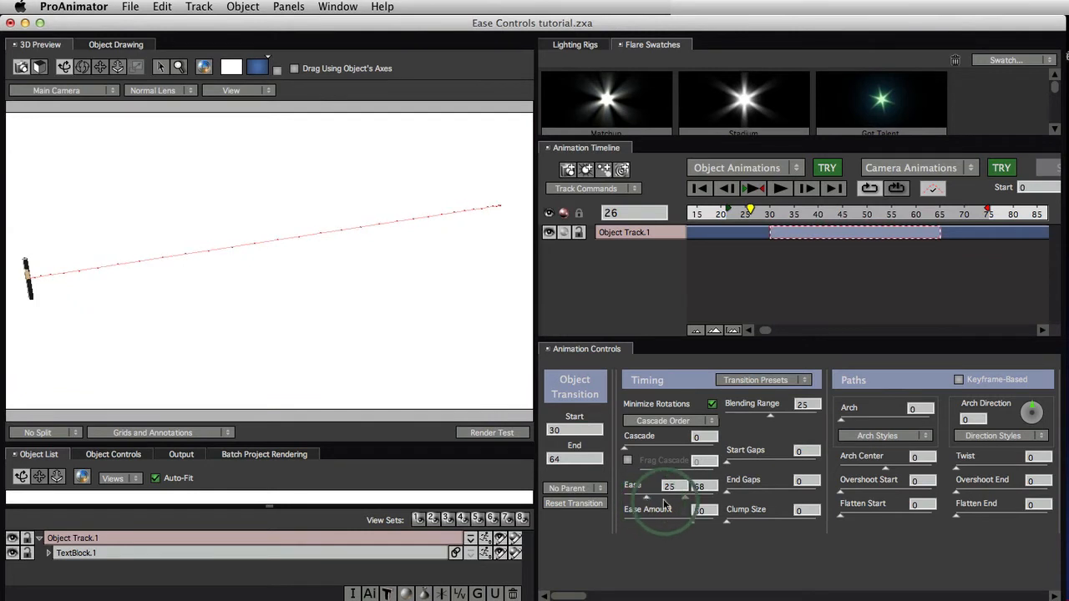
pyautogui.moveTo(691, 501); pyautogui.dragTo(685, 505)
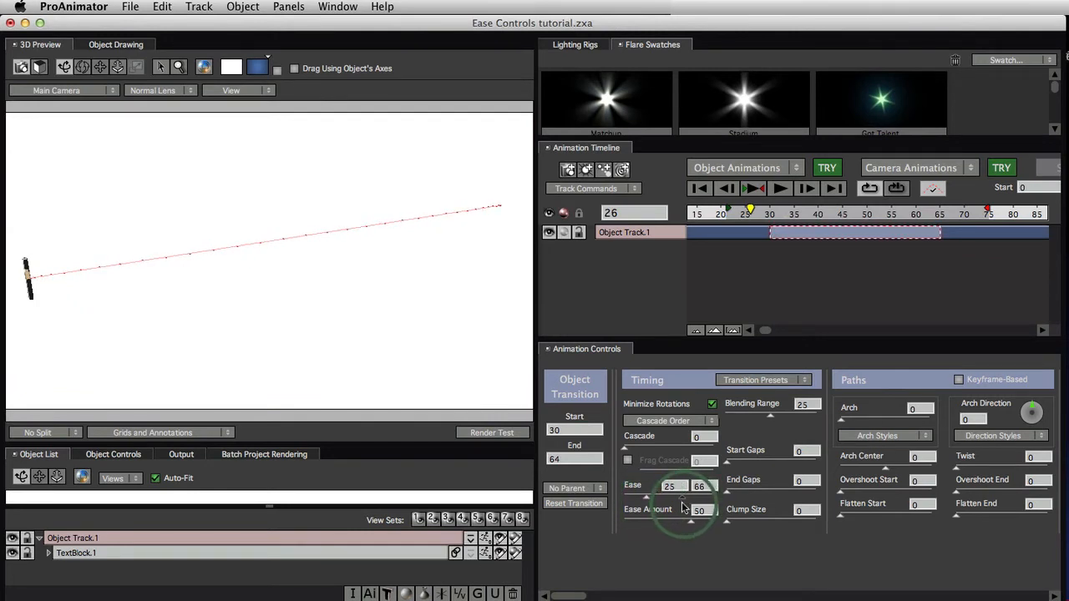
pyautogui.click(779, 239)
pyautogui.click(754, 191)
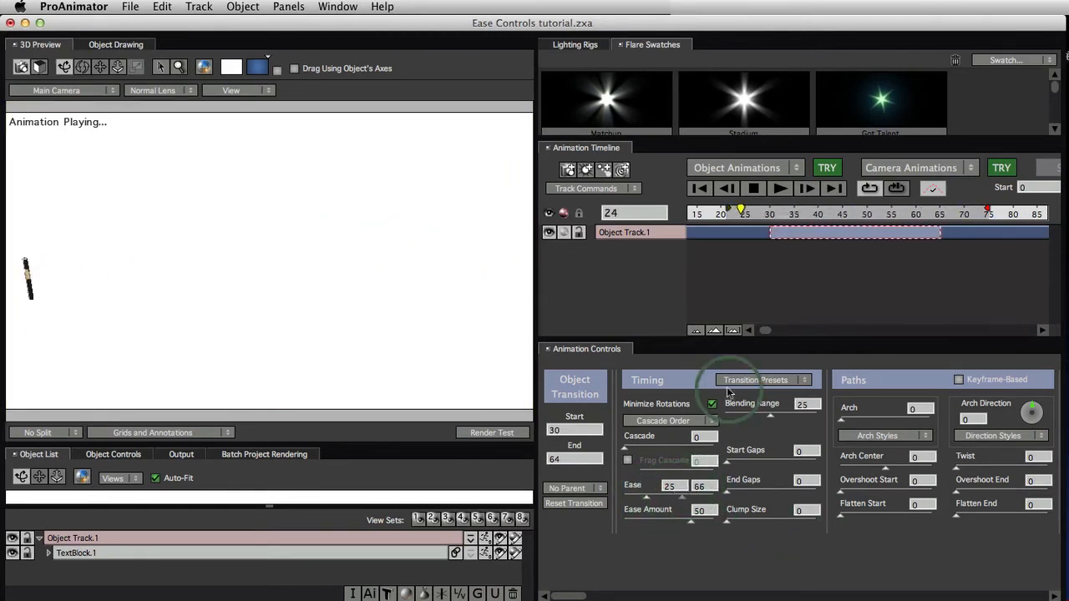
pyautogui.click(753, 188)
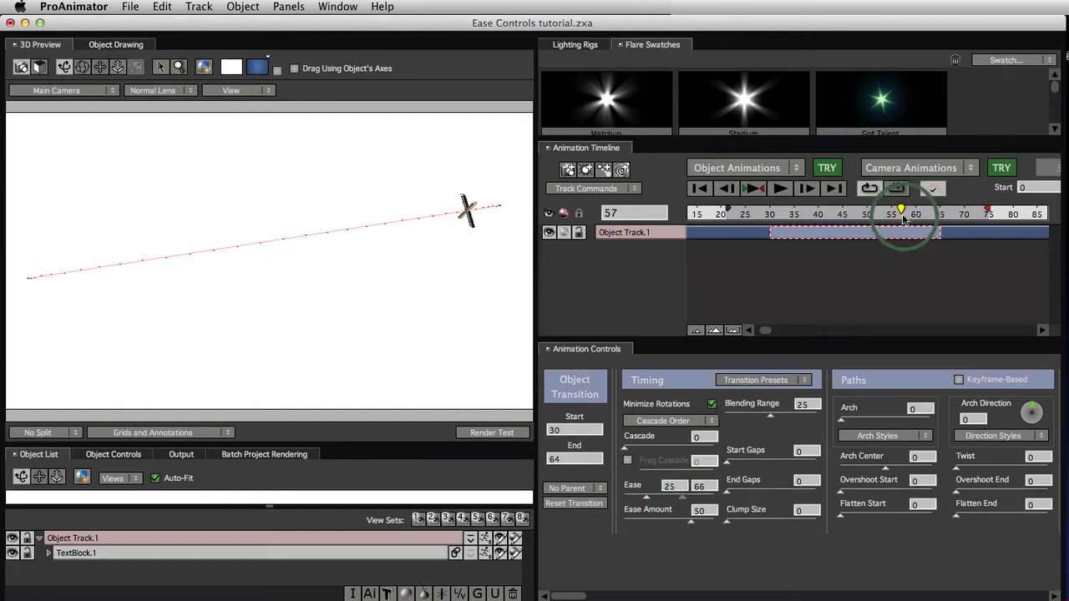
# Step: Scrub back and forth through the transition to examine how the object eases out of and into its poses
pyautogui.moveTo(901, 211); pyautogui.dragTo(762, 226)
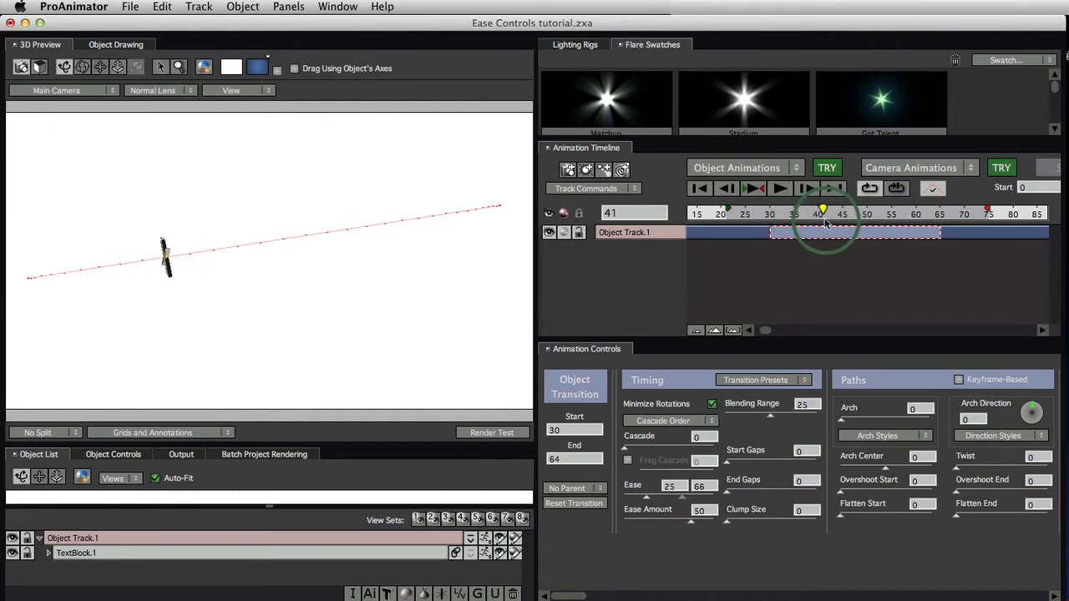
pyautogui.moveTo(846, 219); pyautogui.dragTo(871, 221)
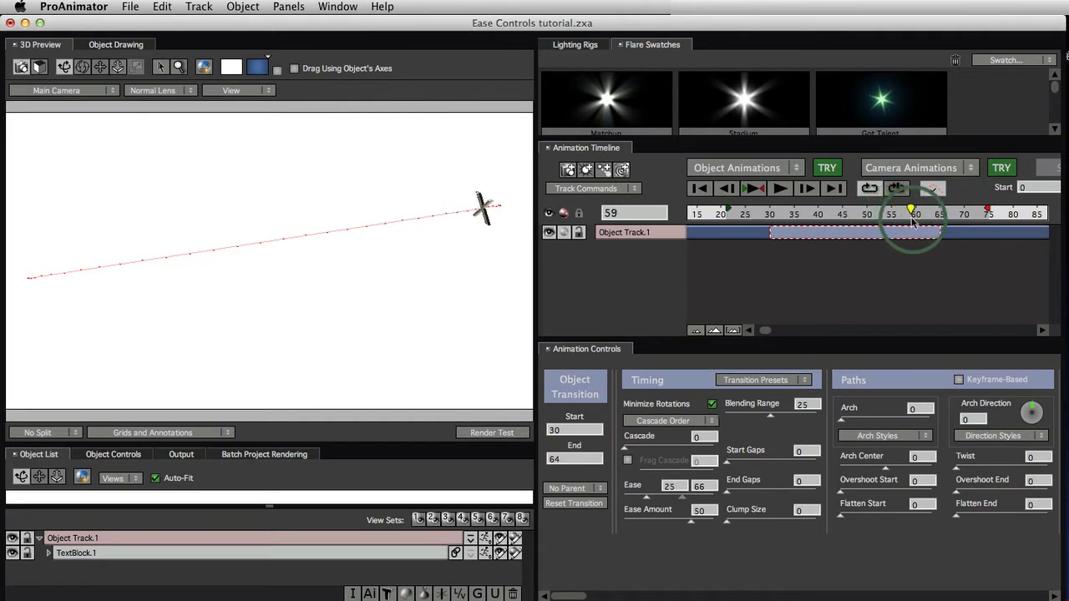
pyautogui.moveTo(447, 272); pyautogui.dragTo(435, 288)
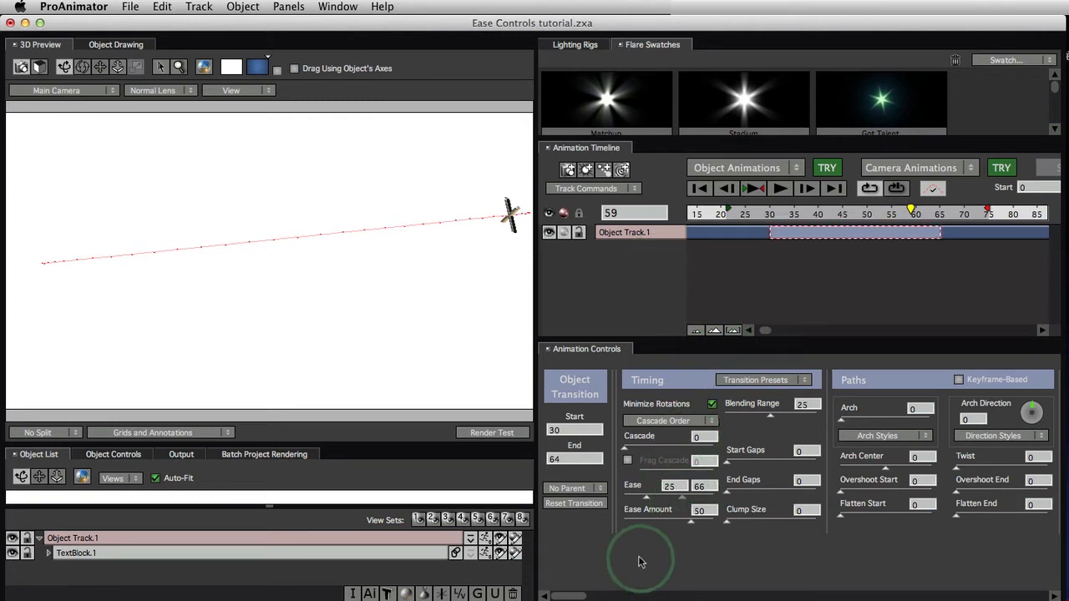
# Step: Set the transition's Ease values to 86 and 100, and play the animation
pyautogui.moveTo(646, 500); pyautogui.dragTo(607, 505)
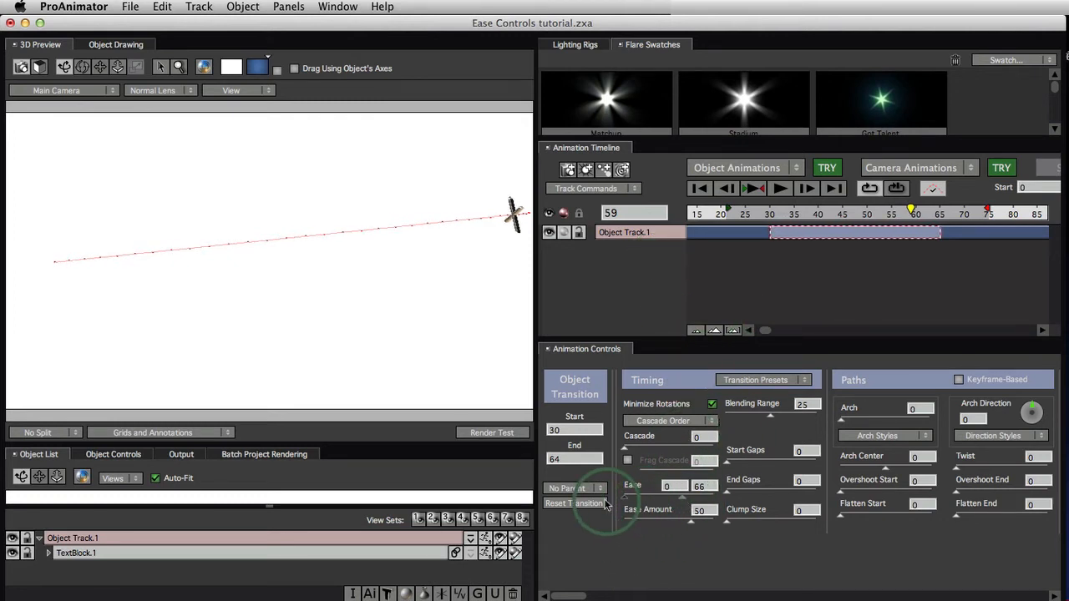
pyautogui.moveTo(679, 498); pyautogui.dragTo(714, 498)
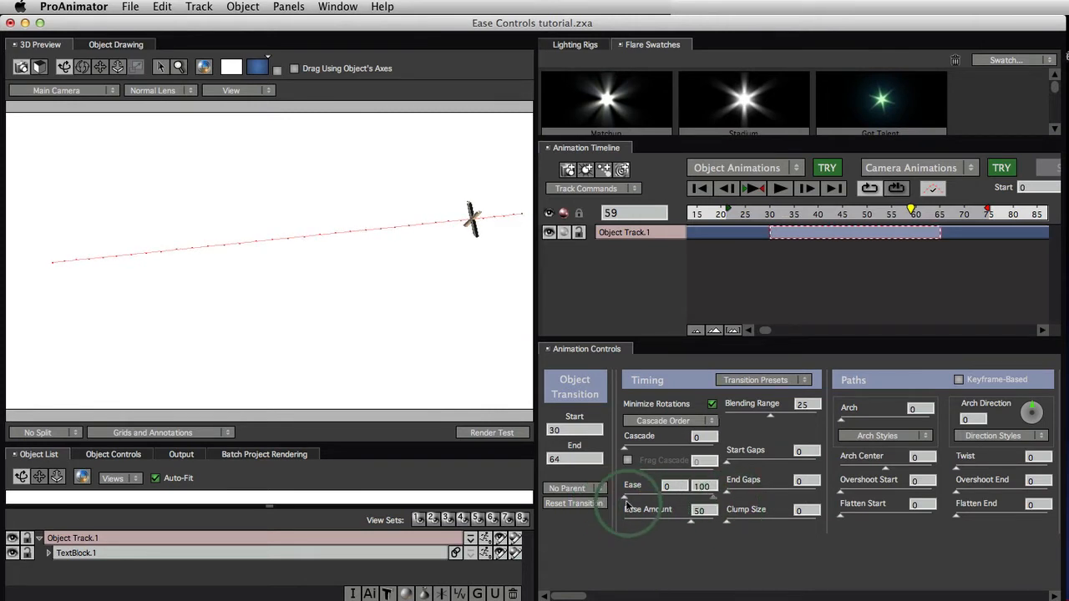
pyautogui.moveTo(626, 501); pyautogui.dragTo(658, 488)
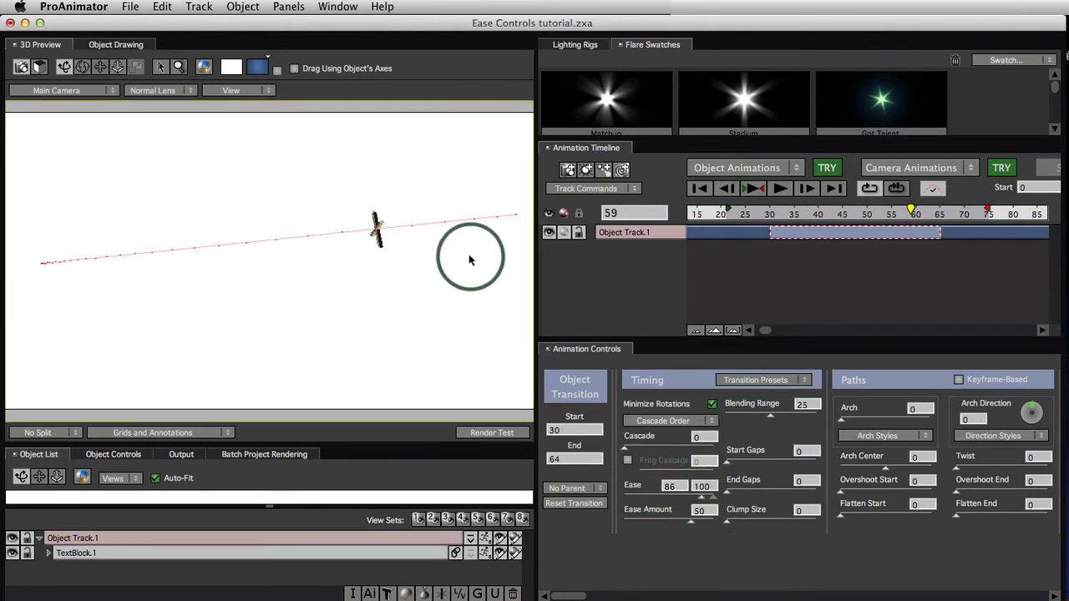
pyautogui.press('space')
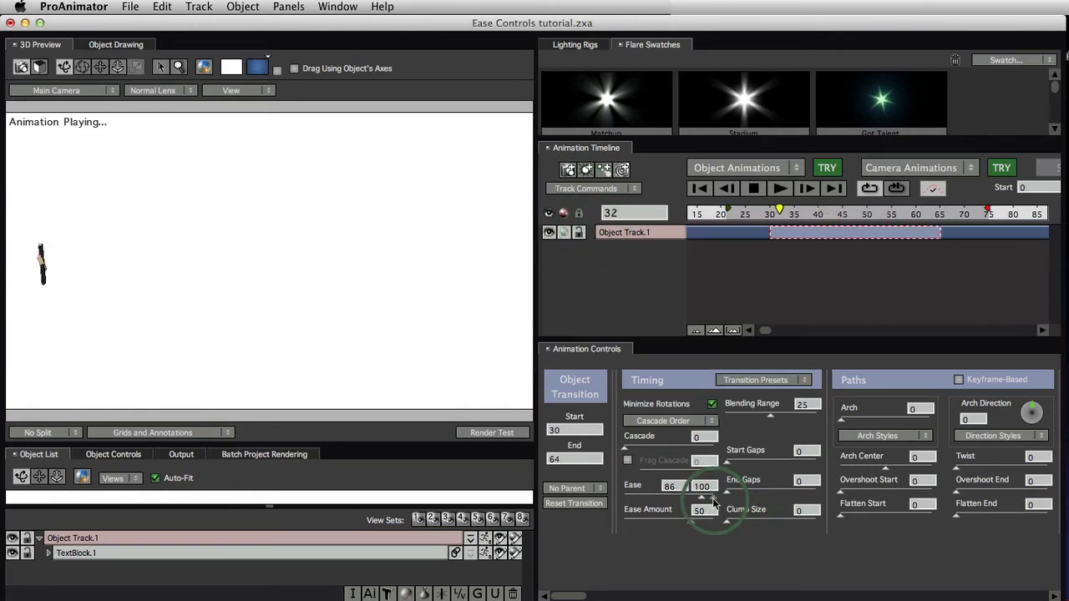
# Step: Set the transition's Ease values to 0 and 15 during playback, and stop the preview at the end
pyautogui.moveTo(712, 498); pyautogui.dragTo(610, 505)
pyautogui.moveTo(714, 500); pyautogui.dragTo(637, 501)
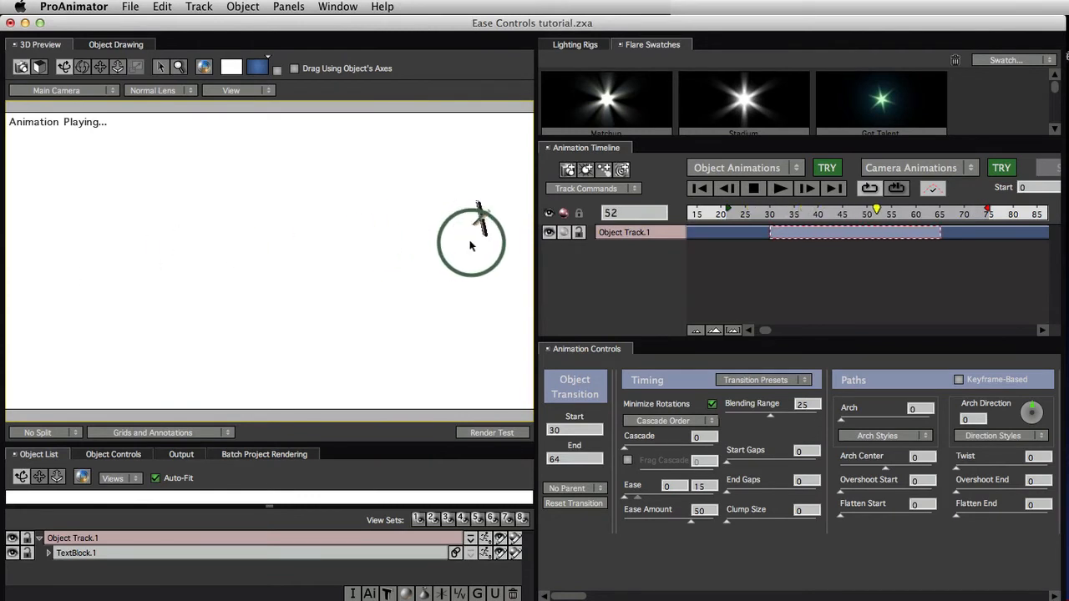
pyautogui.click(754, 190)
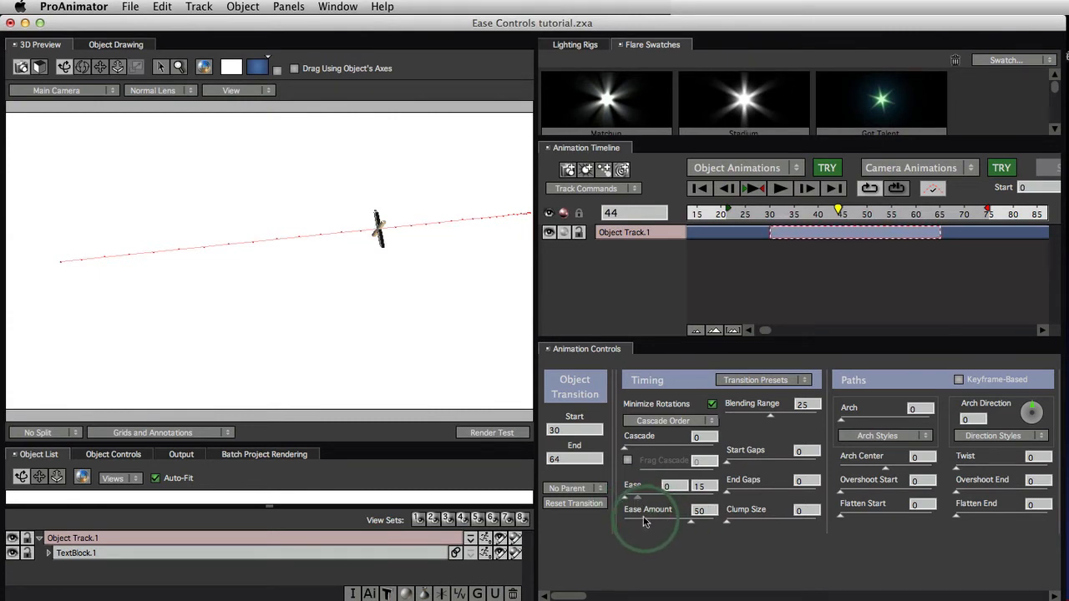
# Step: Set the transition's Ease values to 43 and 49, and play the animation
pyautogui.moveTo(414, 292); pyautogui.dragTo(362, 289)
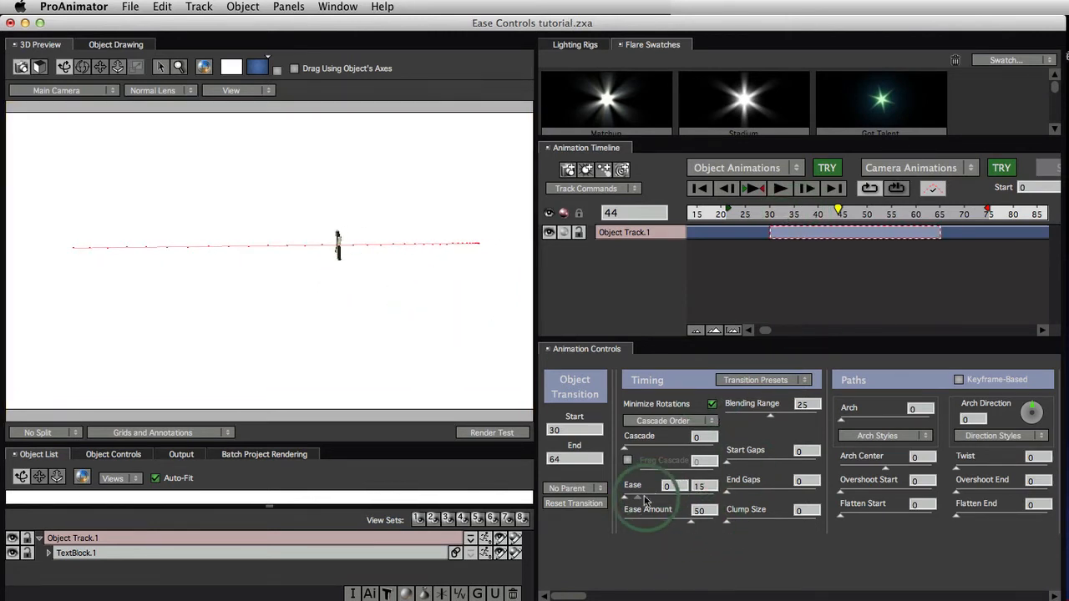
pyautogui.moveTo(638, 501); pyautogui.dragTo(666, 506)
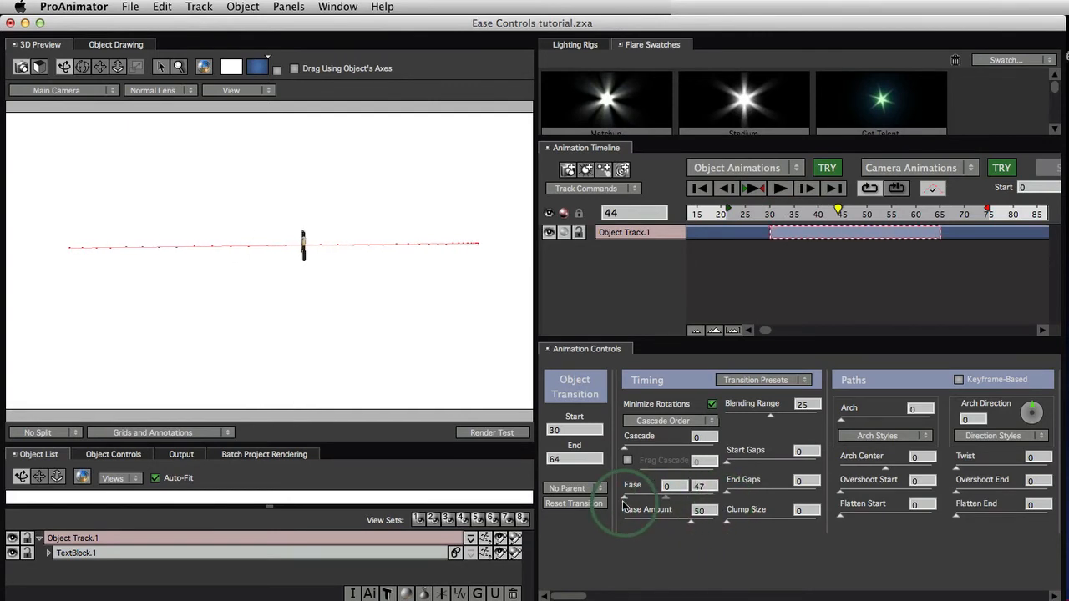
pyautogui.moveTo(666, 502)
pyautogui.mouseDown()
pyautogui.moveTo(626, 503)
pyautogui.moveTo(664, 506)
pyautogui.mouseUp()
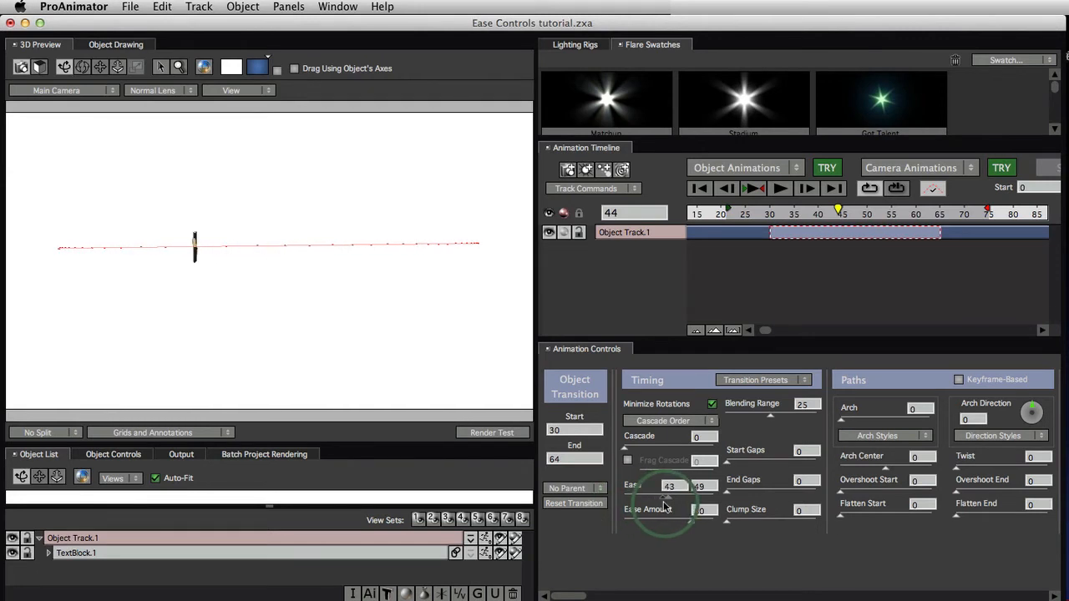
pyautogui.click(754, 189)
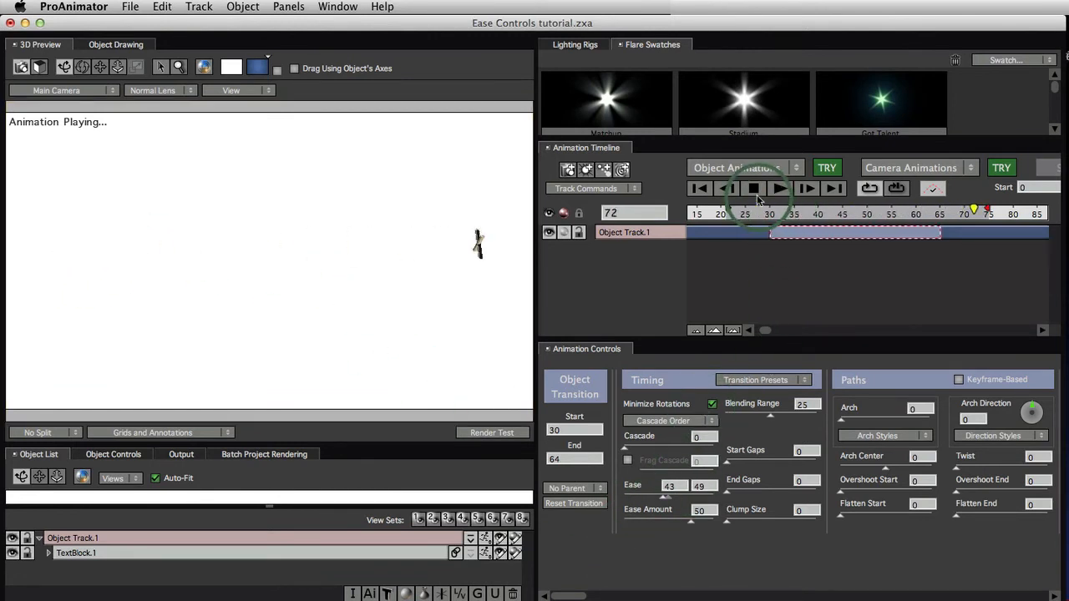
# Step: Try Ease Amount values of 93 and -18 during playback, set it to -100, and stop the preview
pyautogui.click(691, 524)
pyautogui.moveTo(693, 527); pyautogui.dragTo(711, 524)
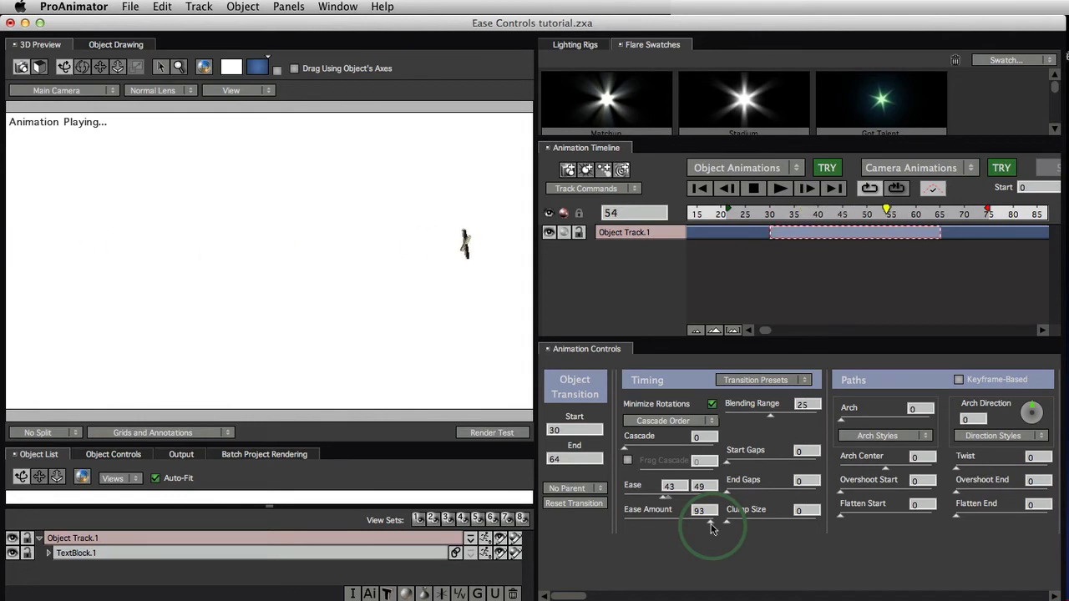
pyautogui.moveTo(710, 524); pyautogui.dragTo(670, 532)
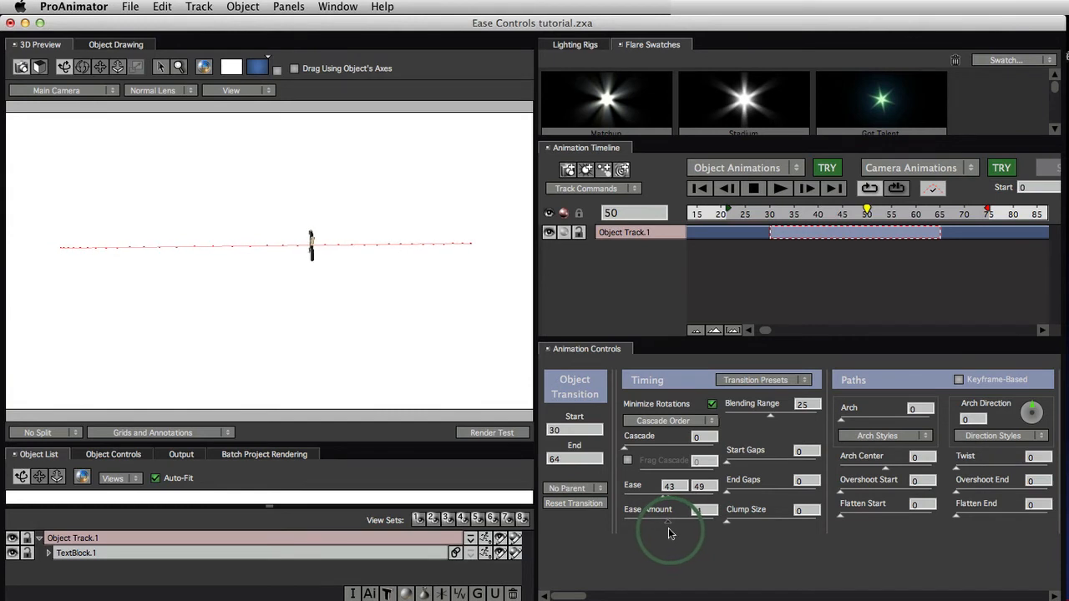
pyautogui.moveTo(668, 527); pyautogui.dragTo(661, 529)
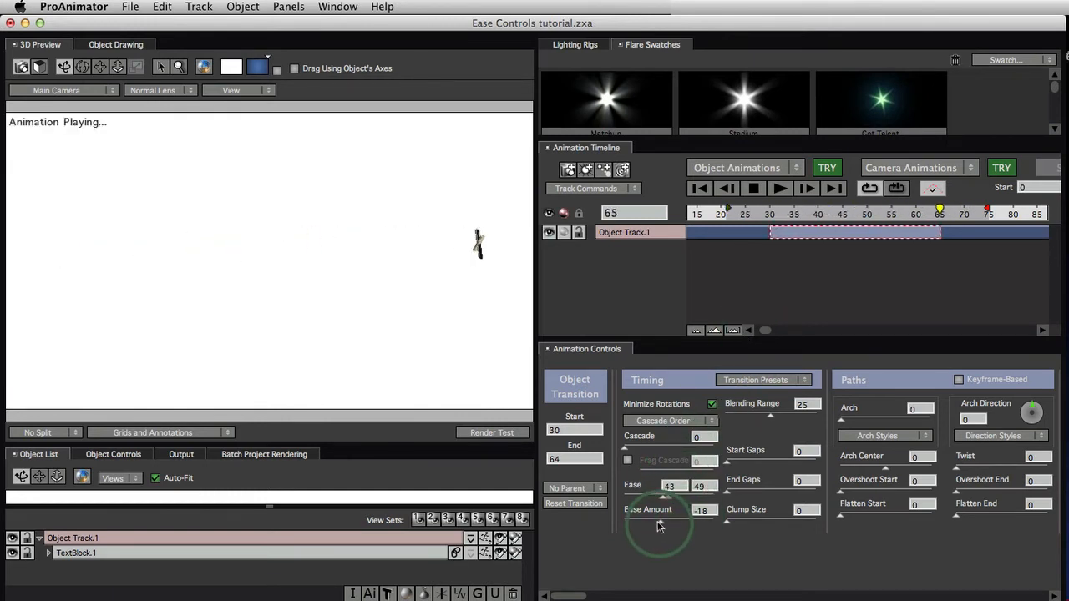
pyautogui.moveTo(660, 524); pyautogui.dragTo(624, 539)
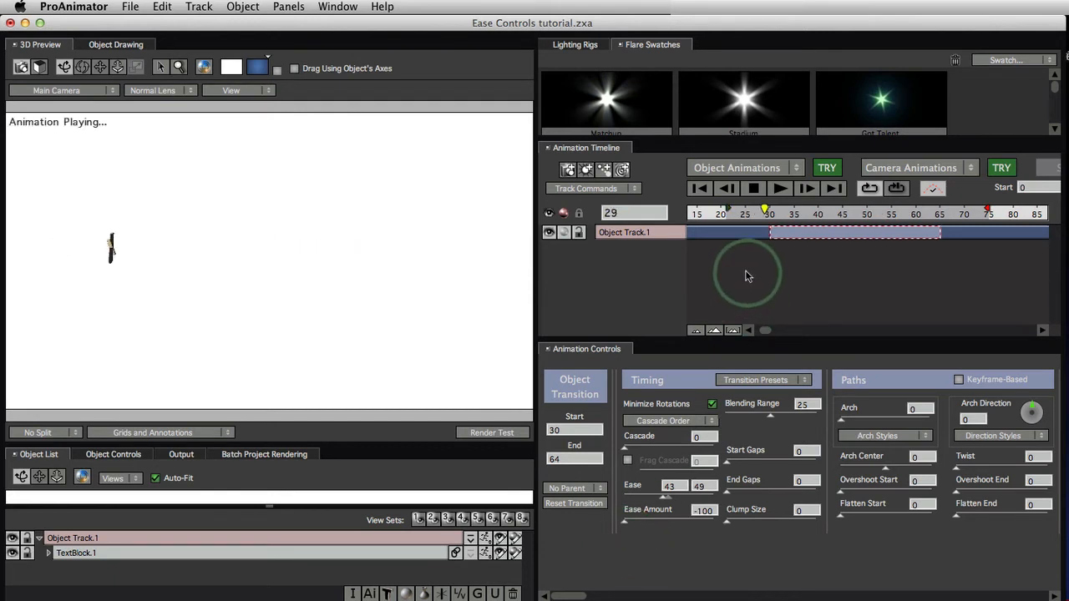
pyautogui.click(753, 191)
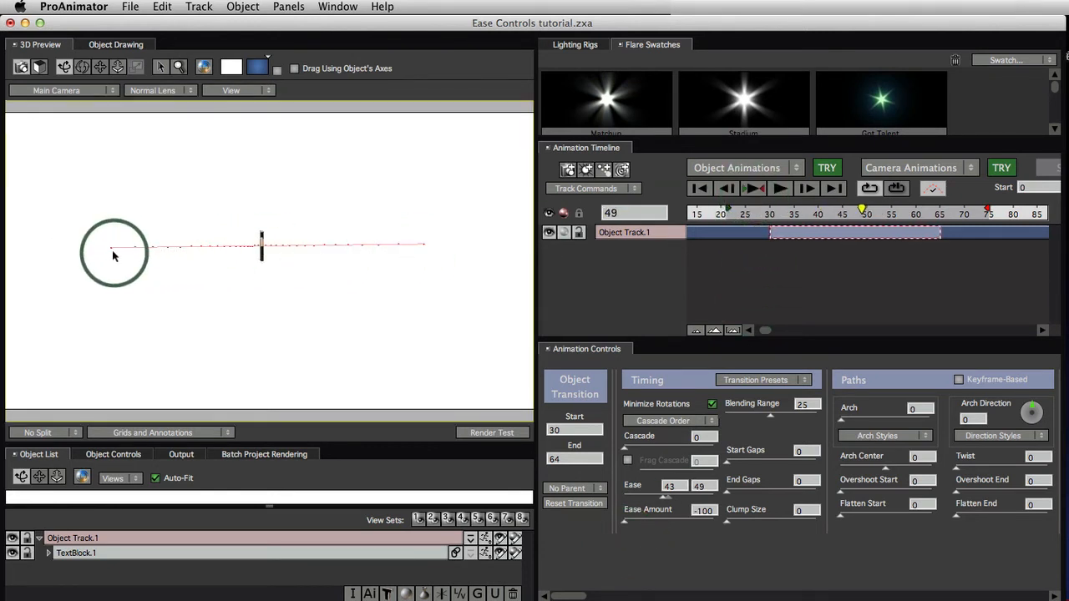
# Step: Raise the second Ease value to 100, lower it to 55, and play the animation
pyautogui.moveTo(112, 250); pyautogui.dragTo(418, 256)
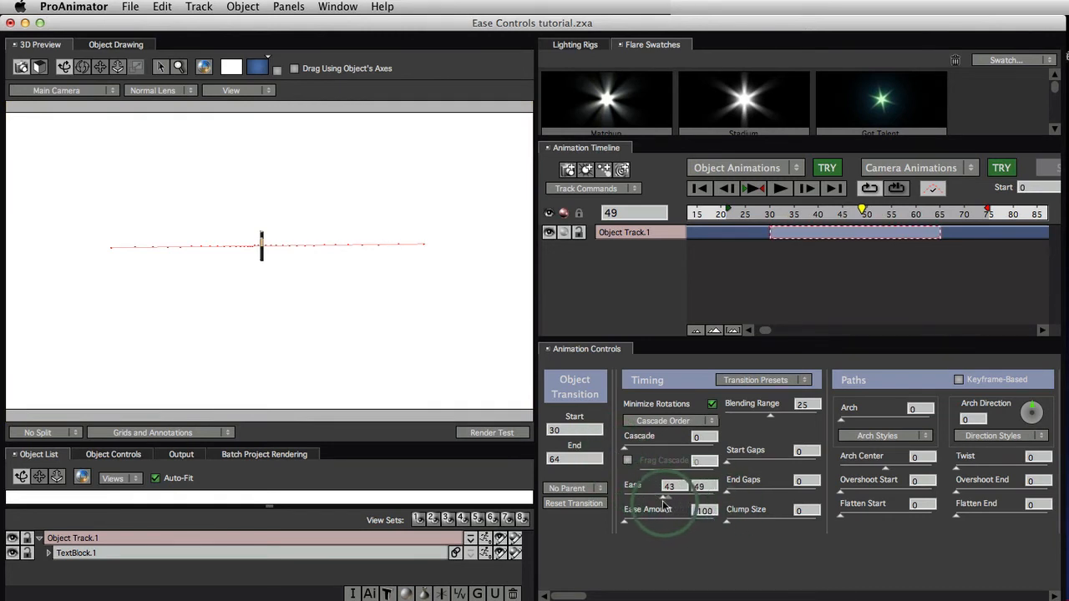
pyautogui.moveTo(663, 507); pyautogui.dragTo(723, 505)
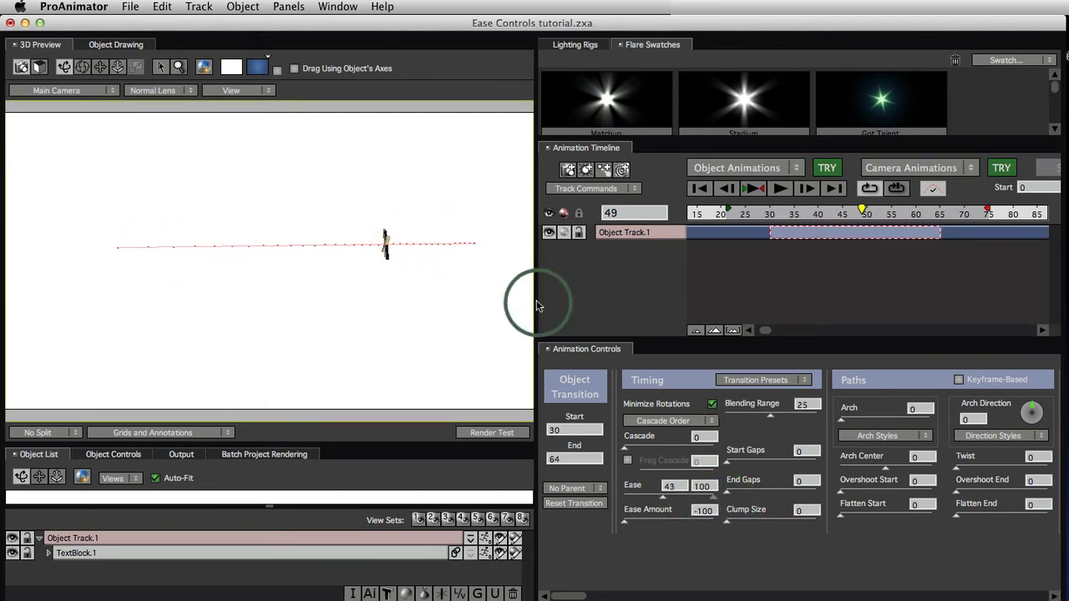
pyautogui.moveTo(715, 497); pyautogui.dragTo(674, 498)
pyautogui.click(754, 188)
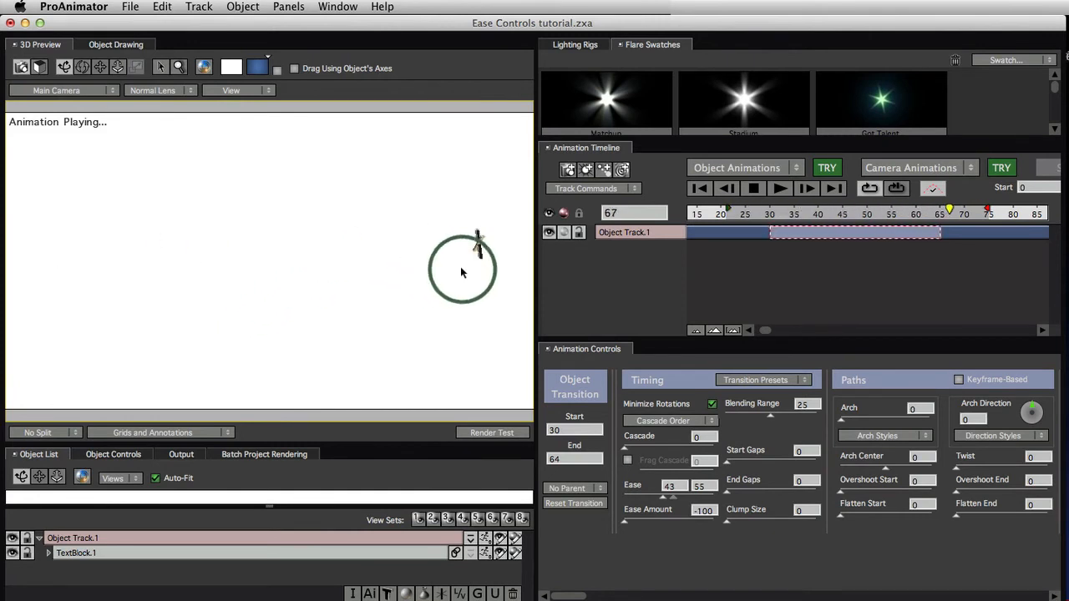
# Step: Try Ease values of 65 and 100, set the Ease Amount to -75, and change the Ease values to 23 and 69
pyautogui.moveTo(673, 502)
pyautogui.mouseDown()
pyautogui.moveTo(738, 504)
pyautogui.moveTo(682, 504)
pyautogui.mouseUp()
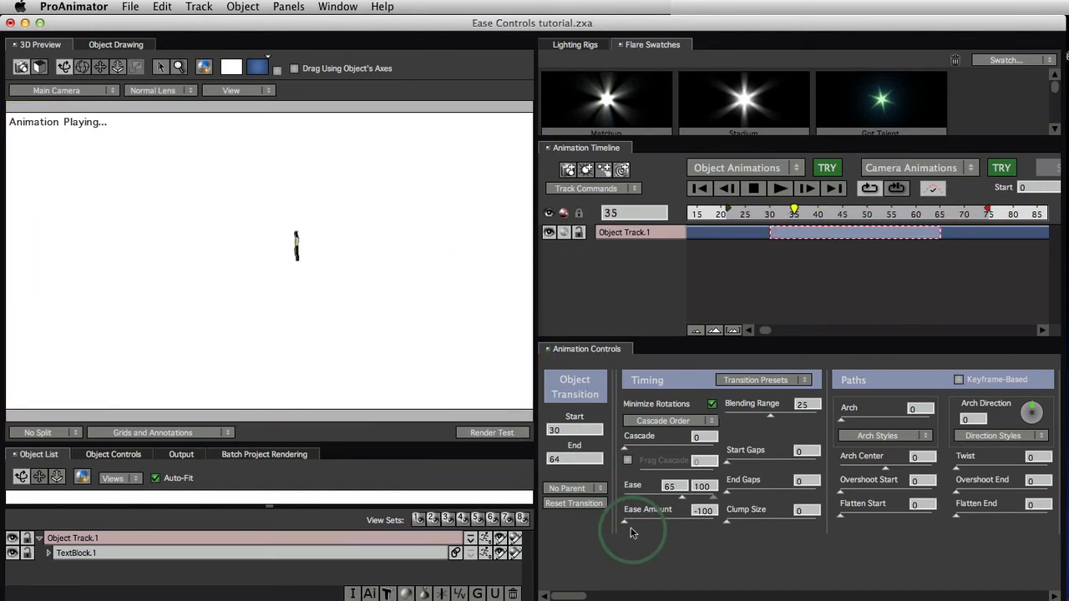
pyautogui.moveTo(624, 527); pyautogui.dragTo(634, 527)
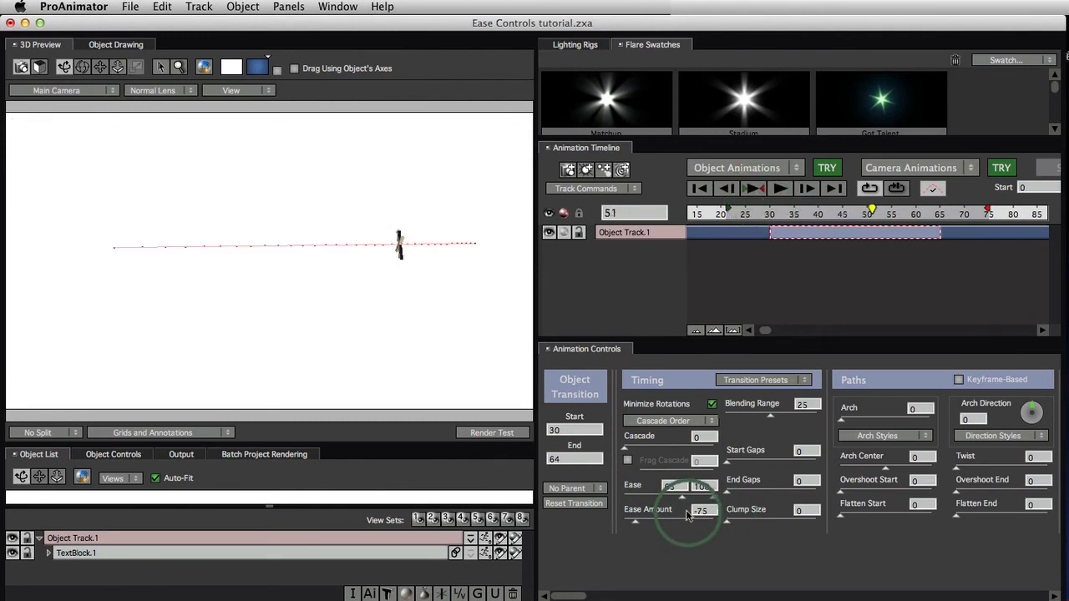
pyautogui.moveTo(680, 501); pyautogui.dragTo(647, 505)
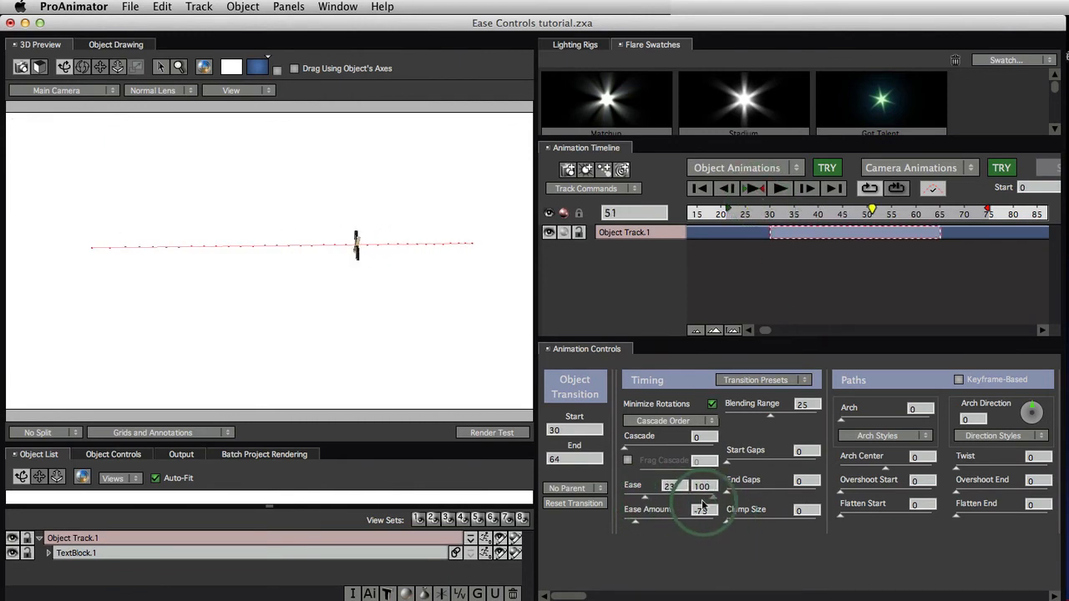
pyautogui.moveTo(713, 502); pyautogui.dragTo(684, 502)
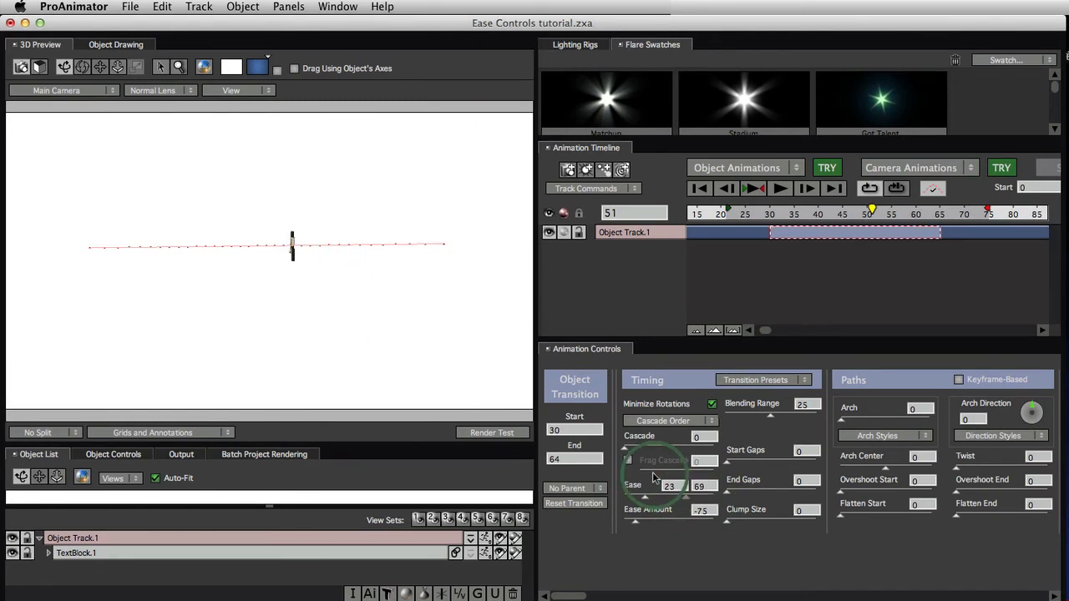
# Step: Edit the 3D text object to read "XXXXXX"
pyautogui.doubleClick(292, 247)
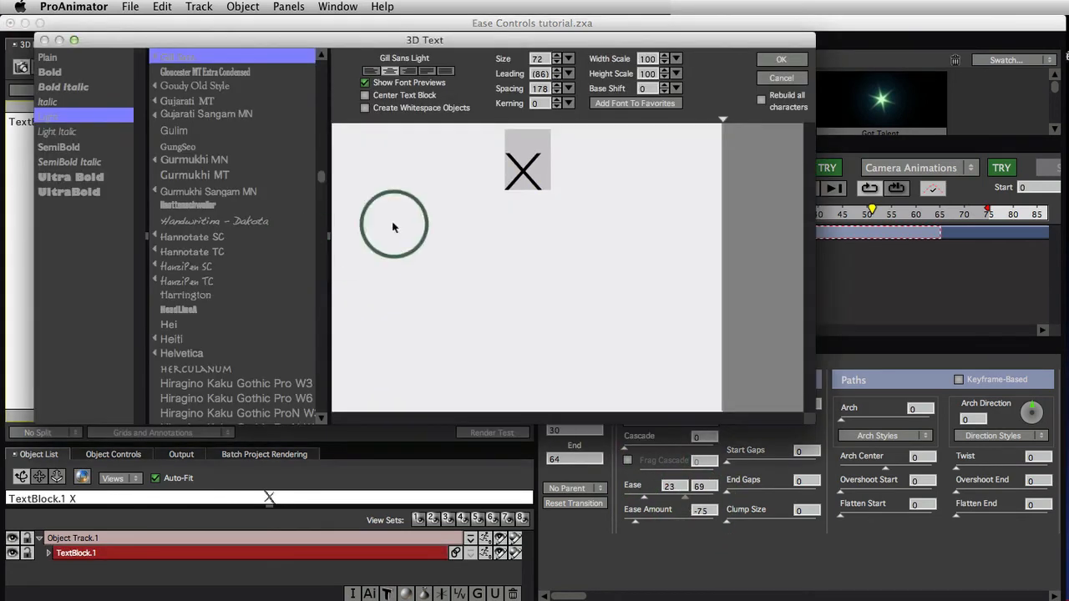
pyautogui.click(556, 183)
pyautogui.write('X')
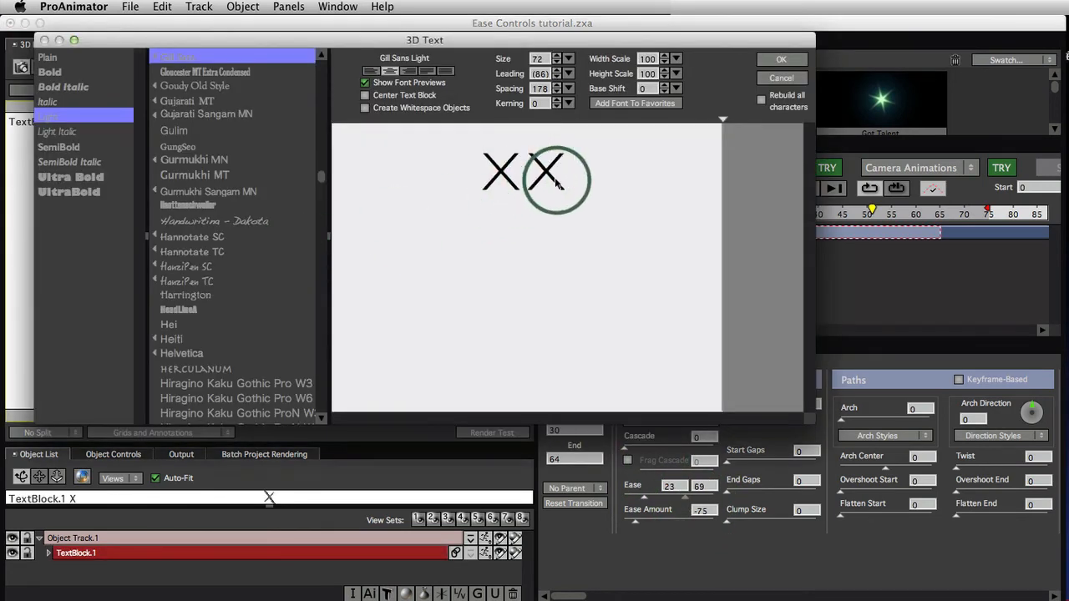
pyautogui.write('XXXX')
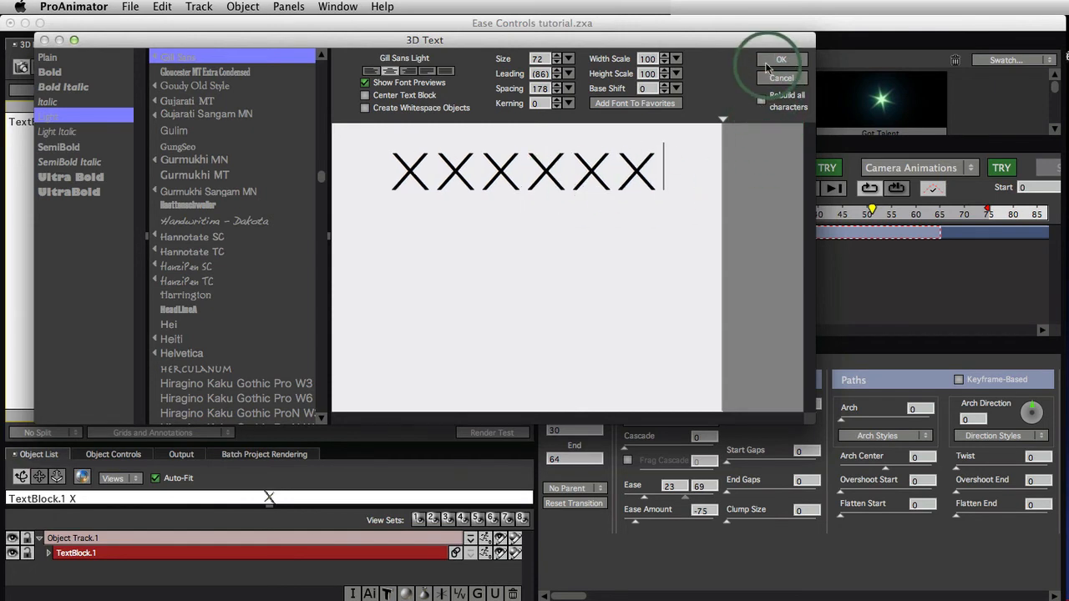
pyautogui.click(778, 60)
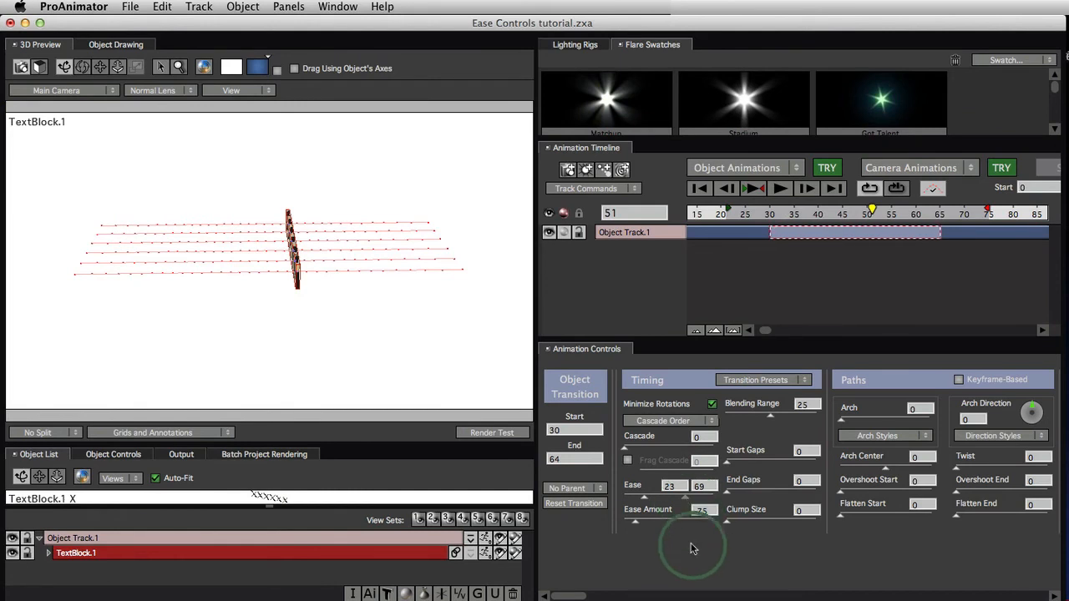
# Step: Set the Ease Amount to 58 and the Cascade to 12.7, previewing the animation
pyautogui.moveTo(637, 528); pyautogui.dragTo(684, 526)
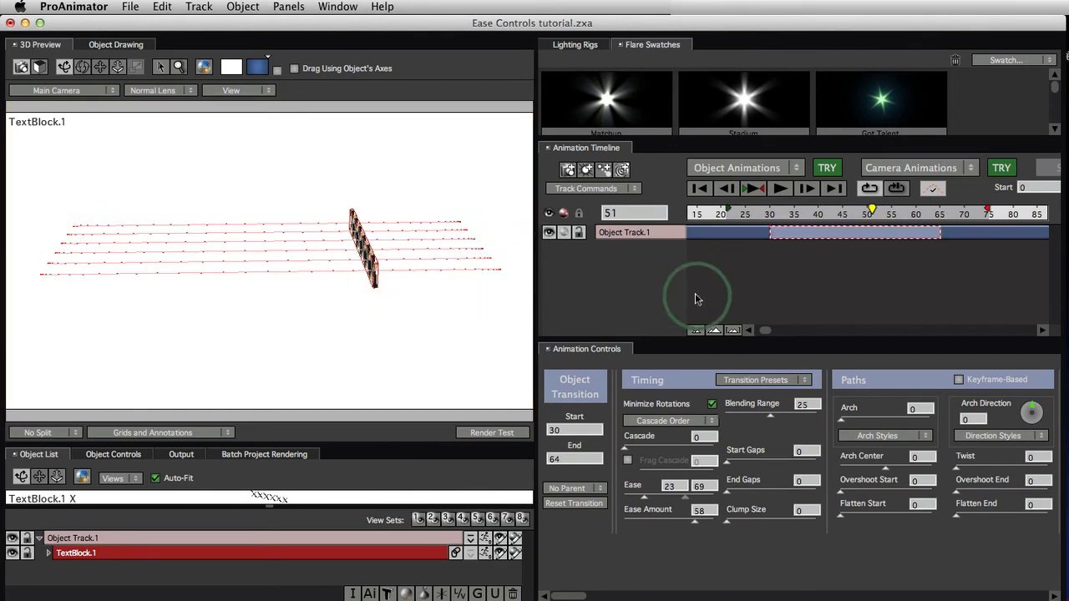
pyautogui.click(755, 189)
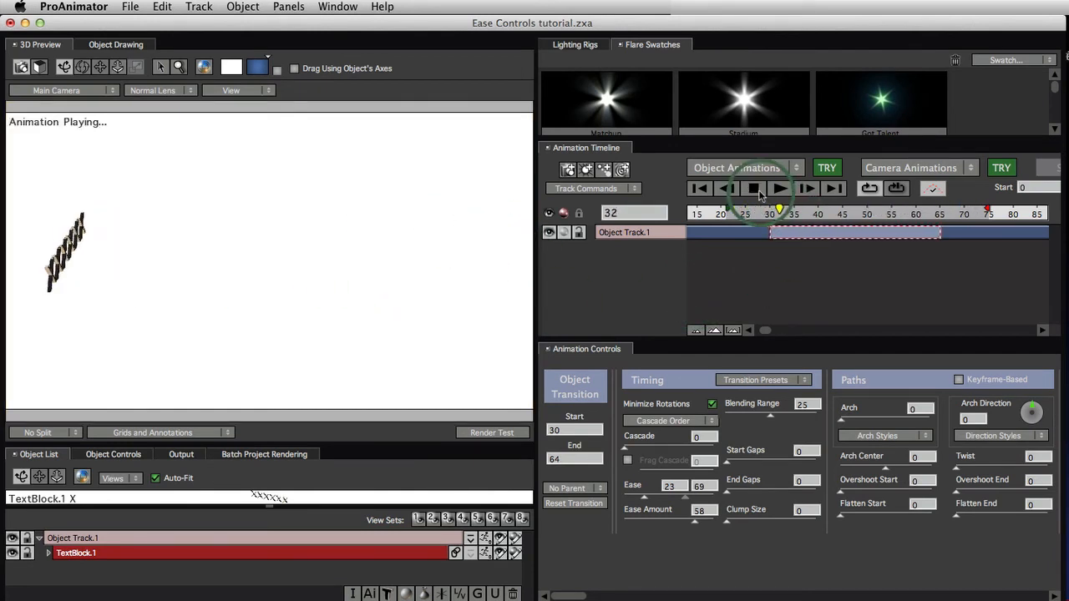
pyautogui.click(755, 188)
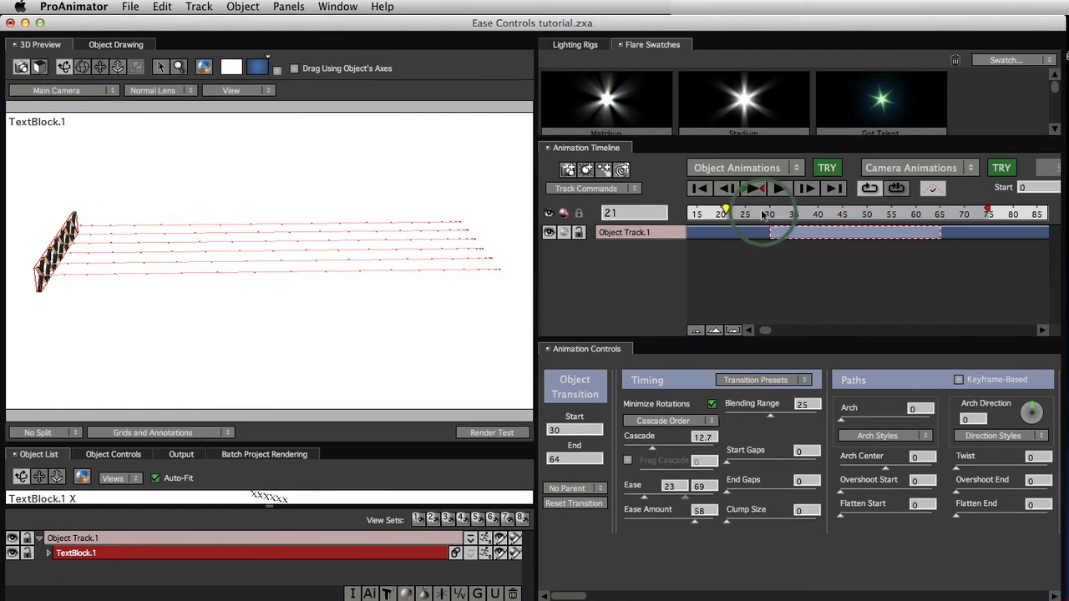
# Step: Scrub through the transition to examine the cascading letters' spacing, reselect the transition, and play the animation
pyautogui.moveTo(725, 210); pyautogui.dragTo(840, 213)
pyautogui.click(799, 272)
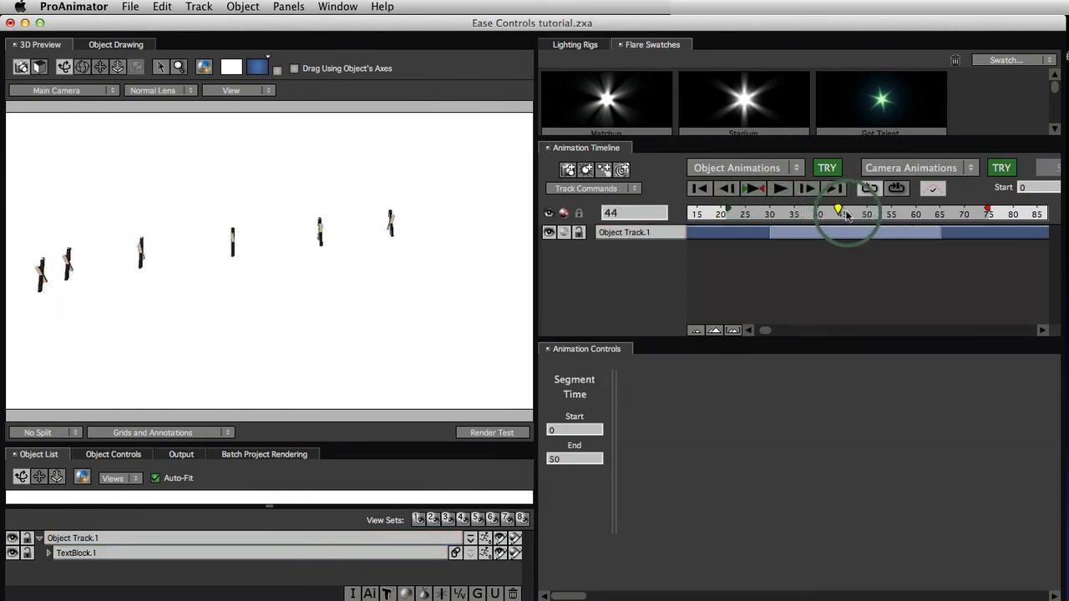
pyautogui.click(838, 235)
pyautogui.moveTo(823, 216)
pyautogui.mouseDown()
pyautogui.moveTo(759, 216)
pyautogui.moveTo(927, 215)
pyautogui.moveTo(820, 214)
pyautogui.mouseUp()
pyautogui.click(753, 188)
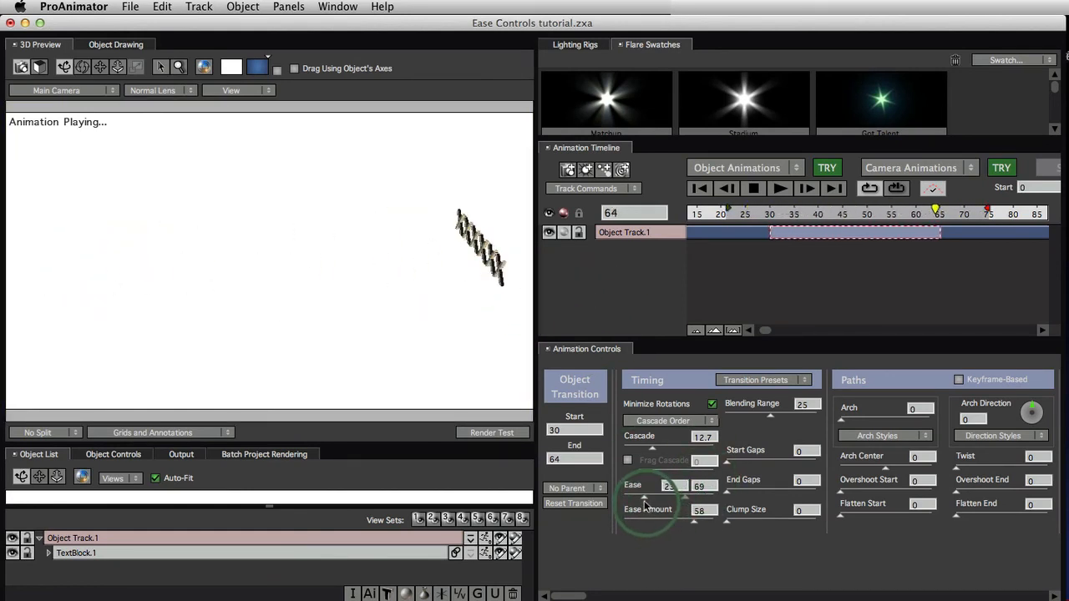
# Step: Set the Ease values to 26 and 93 and the Ease Amount to 53 during playback
pyautogui.moveTo(645, 506); pyautogui.dragTo(707, 498)
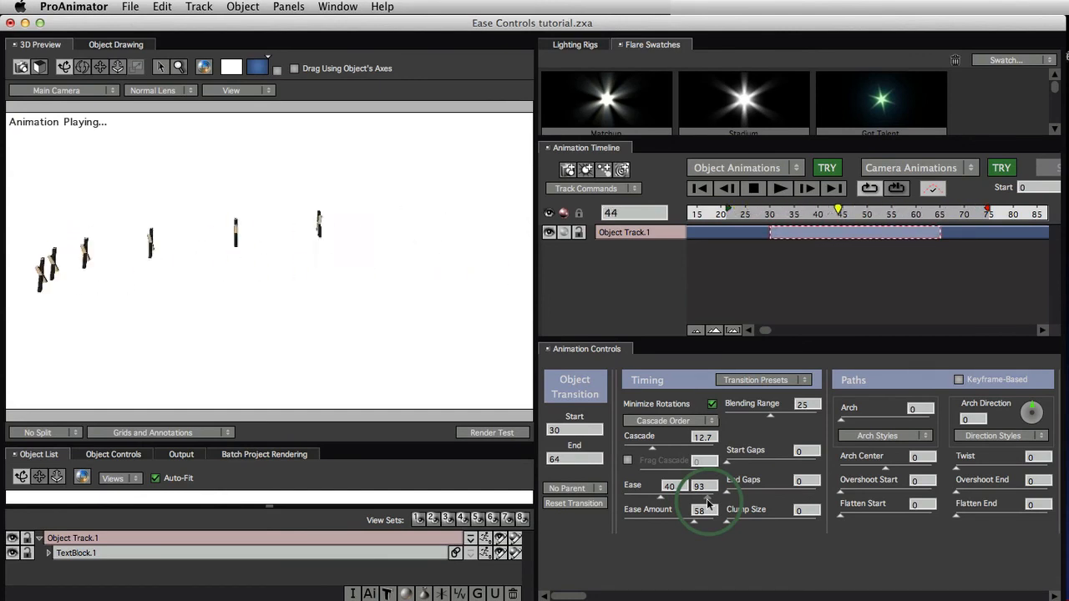
pyautogui.moveTo(693, 524)
pyautogui.mouseDown()
pyautogui.moveTo(645, 524)
pyautogui.moveTo(693, 523)
pyautogui.mouseUp()
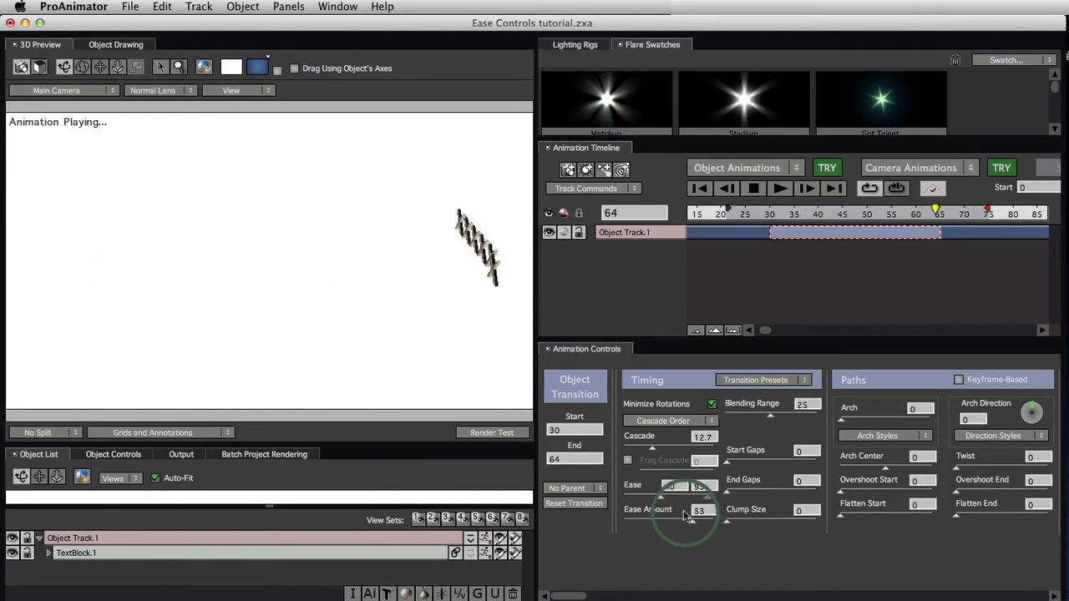
pyautogui.moveTo(660, 499); pyautogui.dragTo(649, 501)
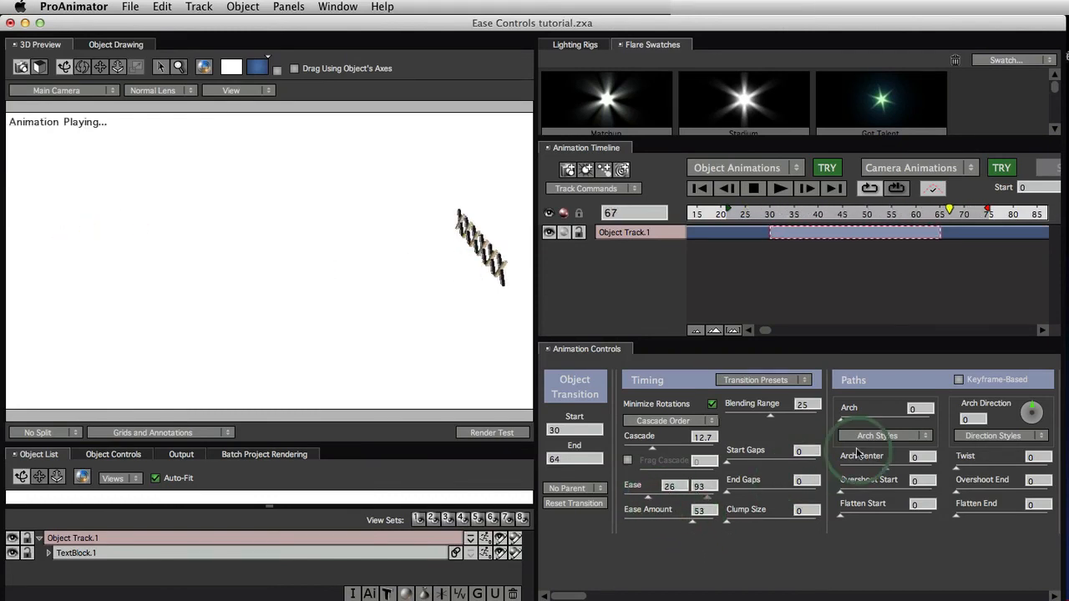
# Step: Set the transition path's Arch to 21 while the animation plays
pyautogui.moveTo(841, 421)
pyautogui.mouseDown()
pyautogui.moveTo(868, 422)
pyautogui.moveTo(856, 422)
pyautogui.mouseUp()
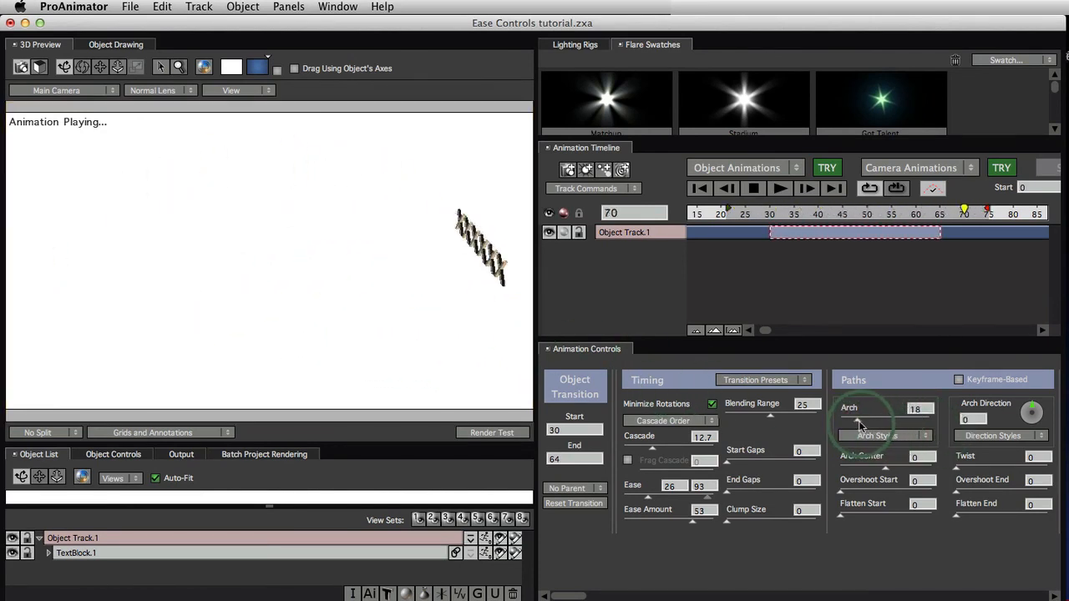
pyautogui.moveTo(858, 423)
pyautogui.mouseDown()
pyautogui.moveTo(876, 425)
pyautogui.moveTo(806, 424)
pyautogui.moveTo(860, 424)
pyautogui.mouseUp()
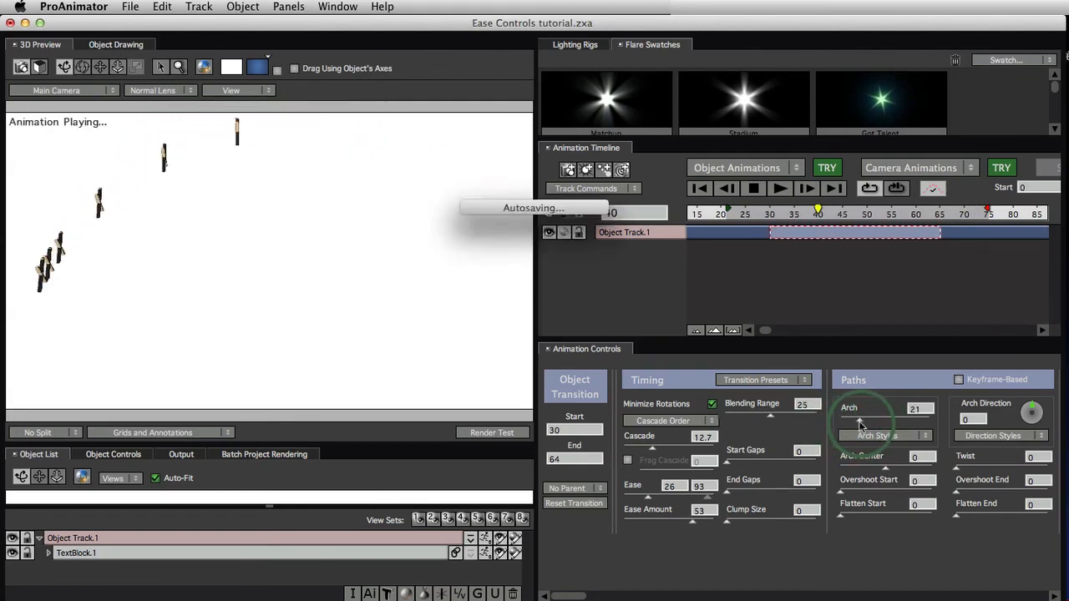